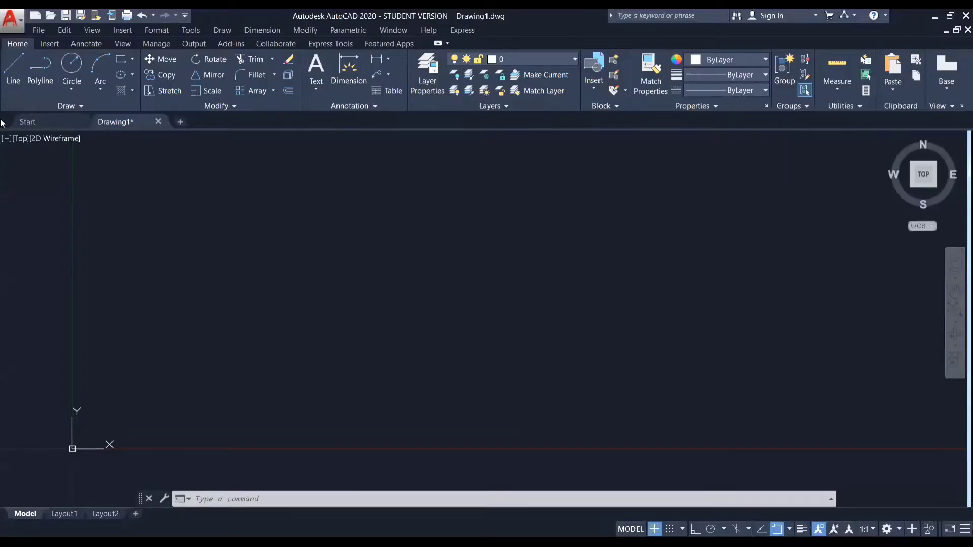
- Attach page 1 of the DRAWING PDF as an underlay at insertion point 0,0,0 with scale 1 and rotation 0
click(52, 45)
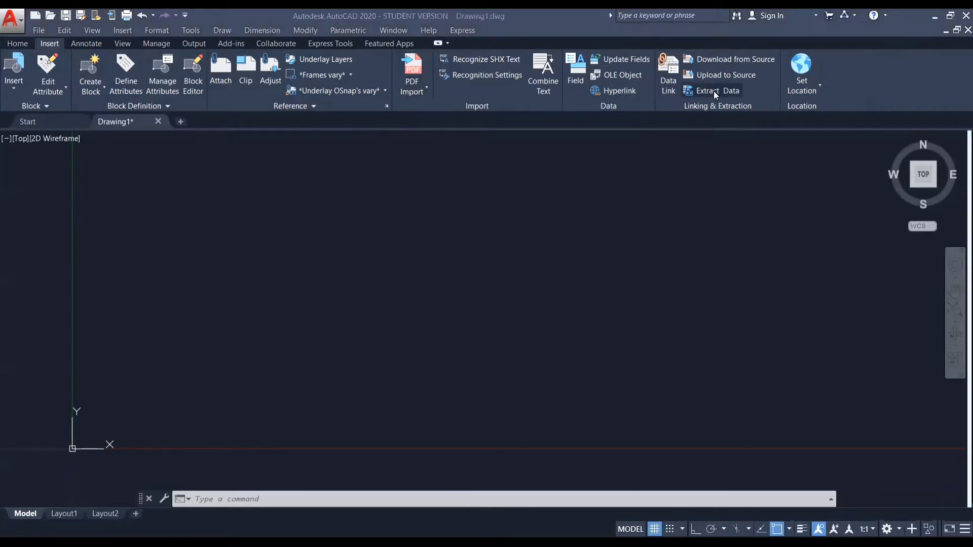
click(222, 81)
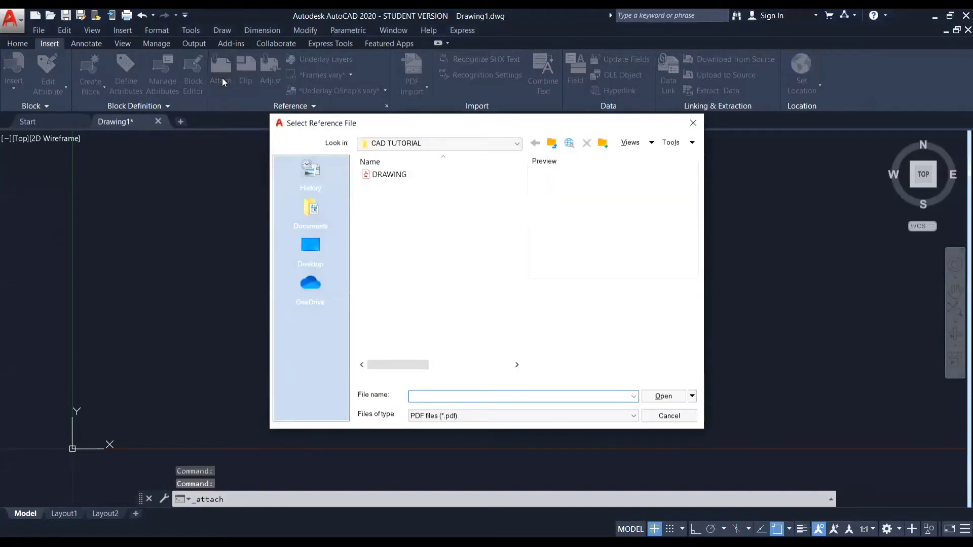
click(376, 175)
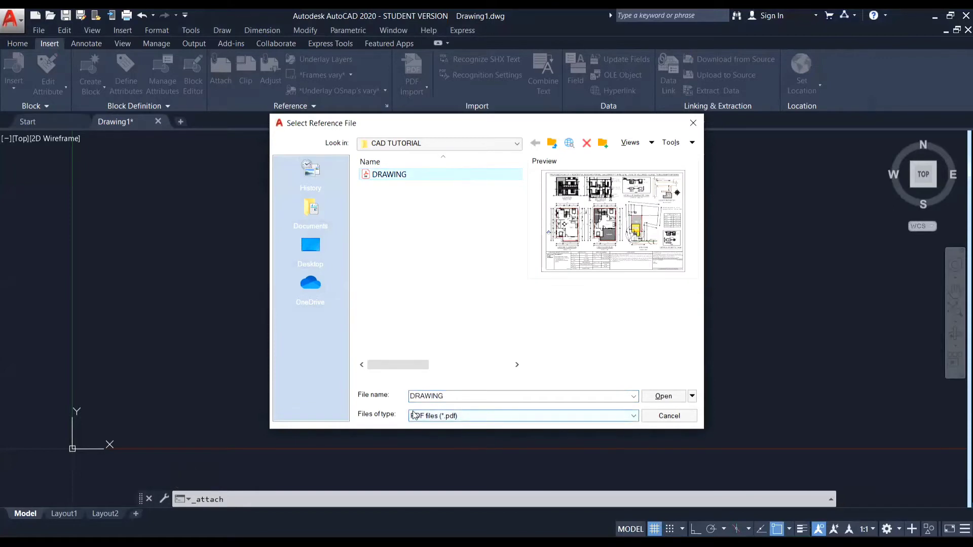
click(665, 399)
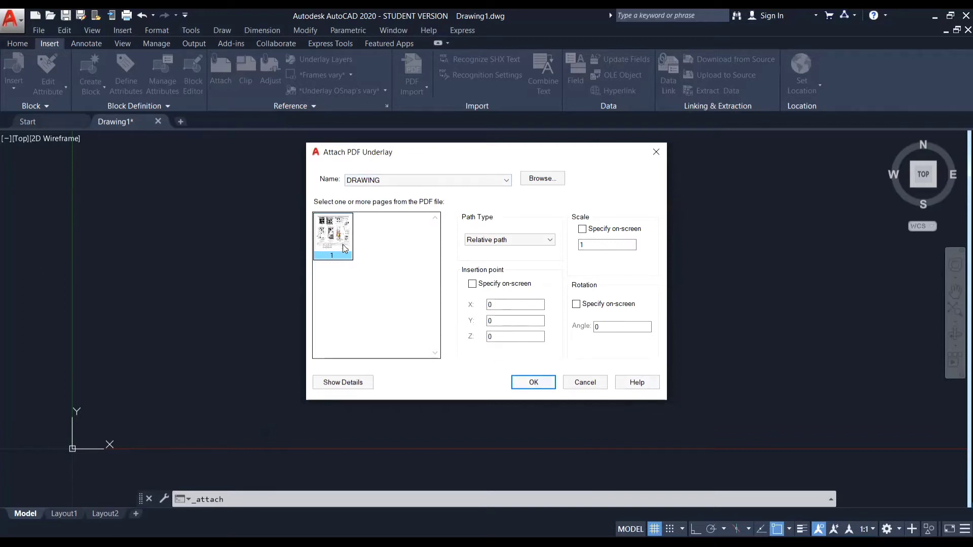
click(522, 390)
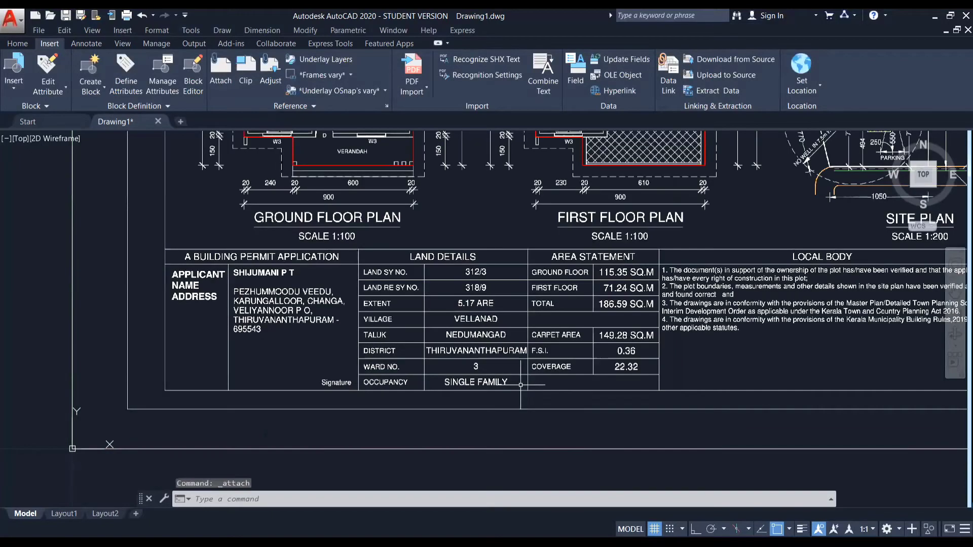
- Set the PDF underlay's contrast to 87 and its fade to 5
scroll(531, 354, down, 3)
scroll(530, 354, down, 4)
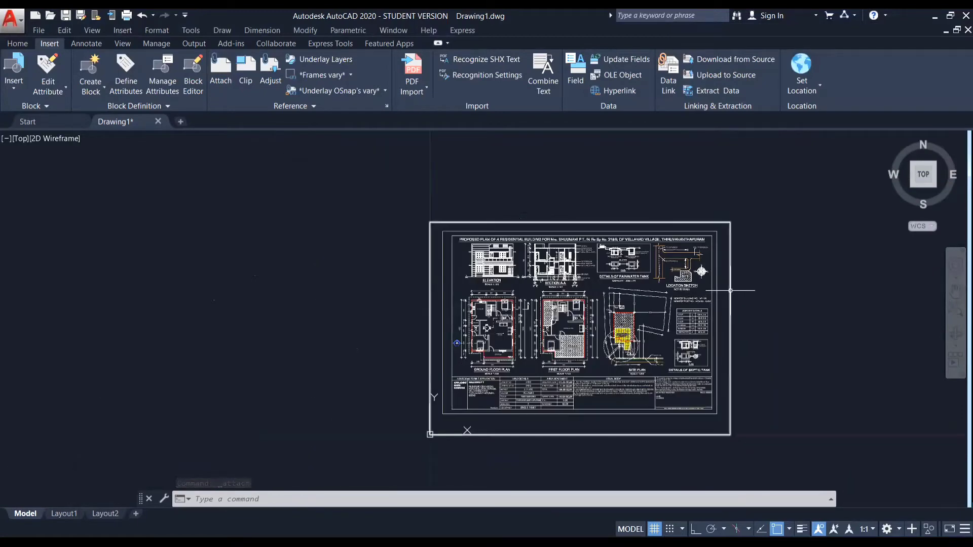
click(730, 290)
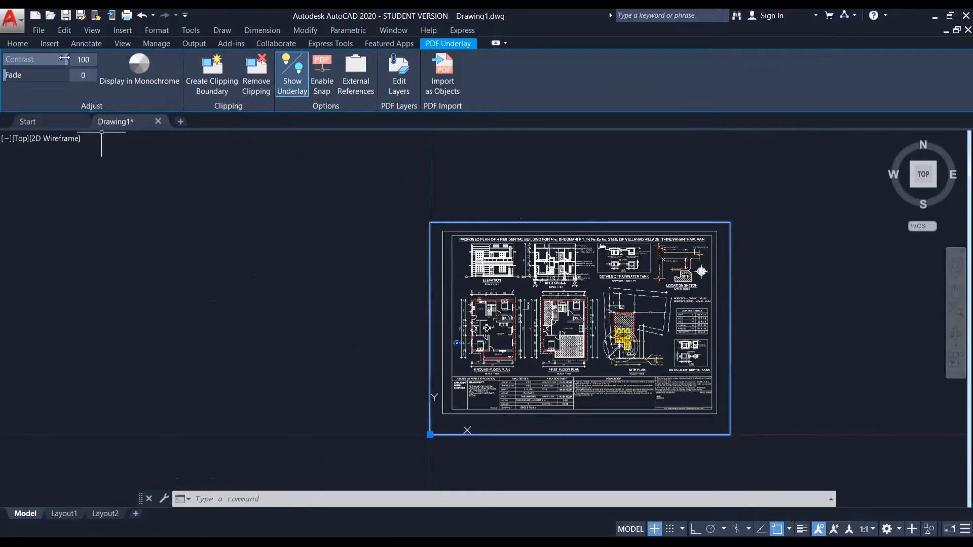
drag(57, 56, 6, 75)
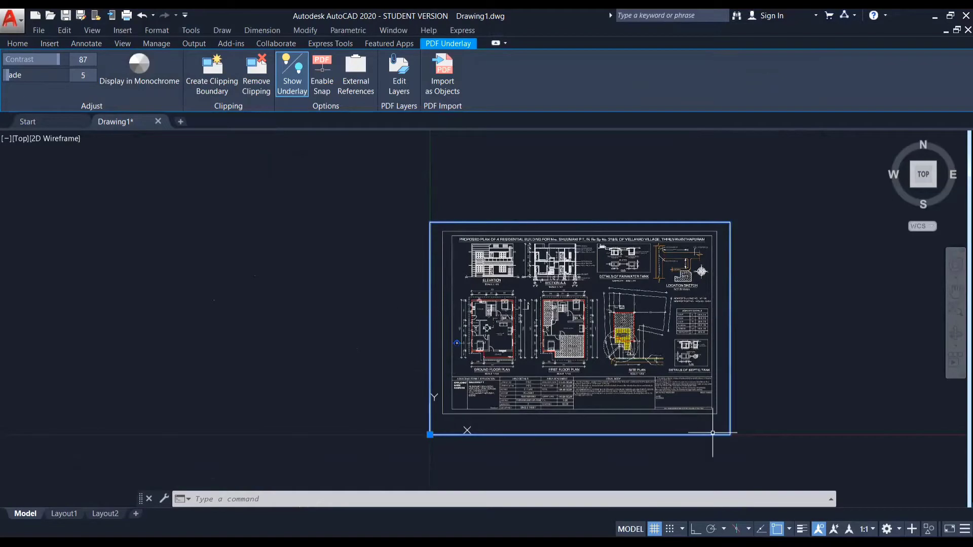
- Display the PDF underlay in monochrome and switch it back to its original colours
click(141, 71)
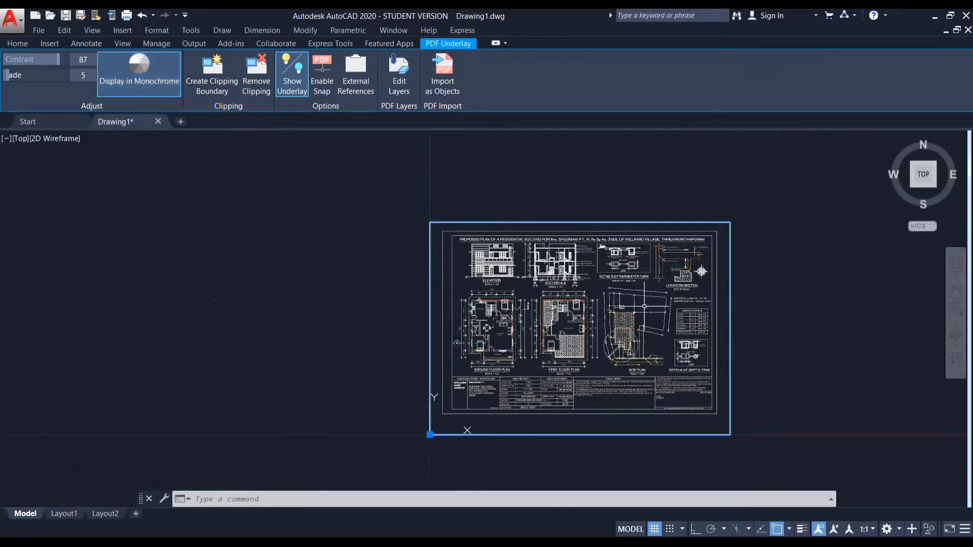
scroll(646, 309, up, 4)
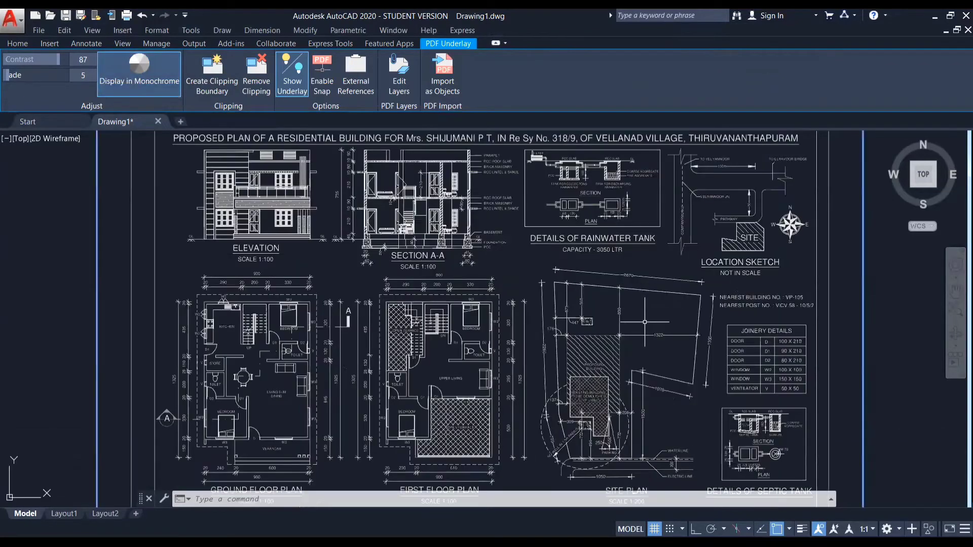
click(129, 82)
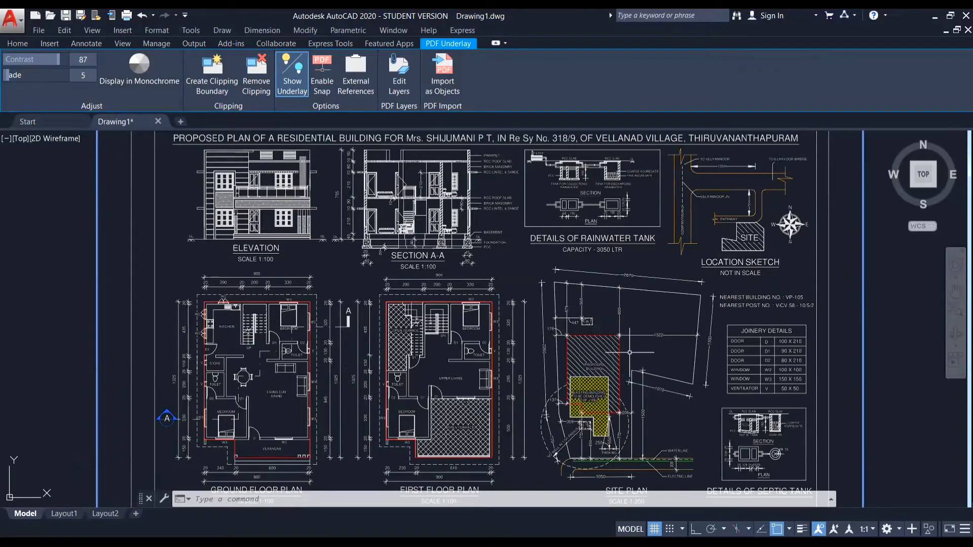
- Hide the contents of the PDF underlay and show them again
click(301, 93)
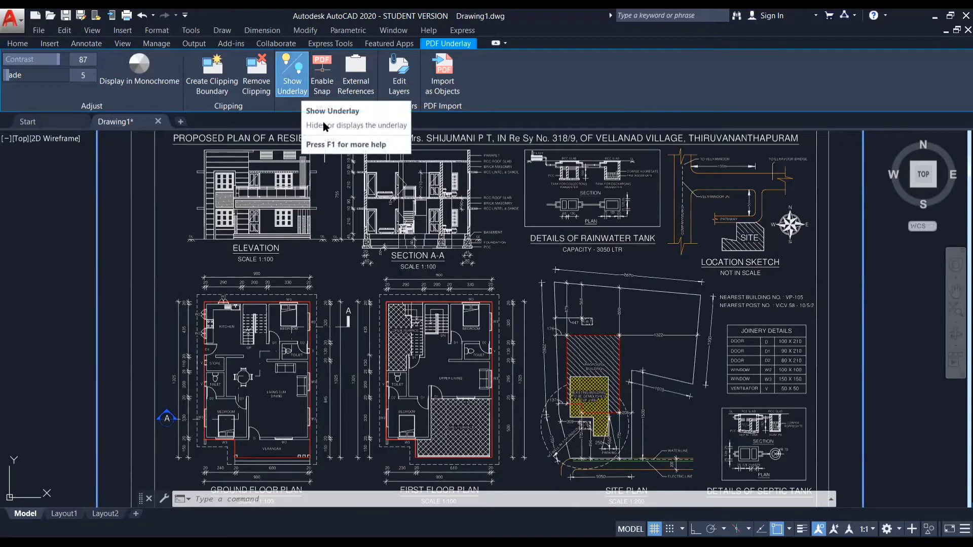
scroll(497, 330, down, 5)
middle_drag(496, 330, 491, 296)
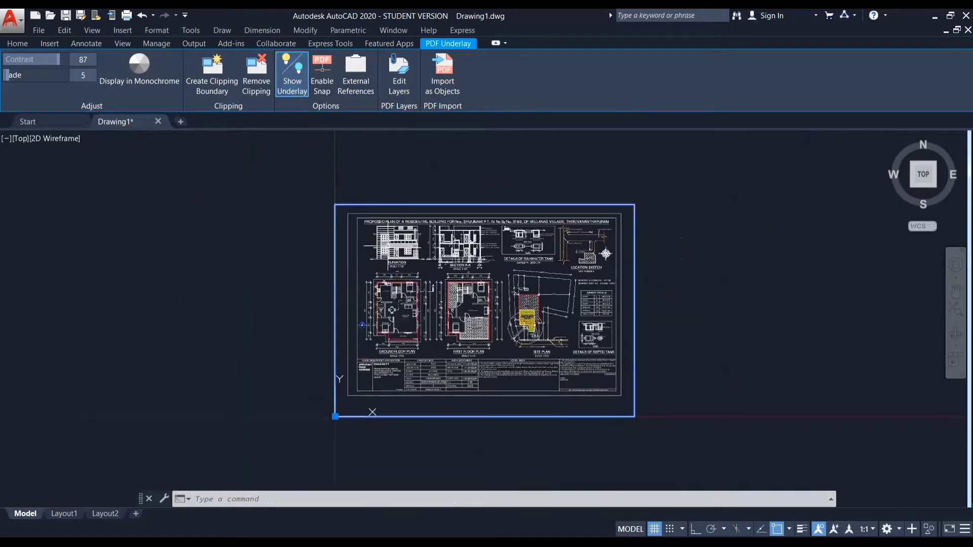
click(292, 83)
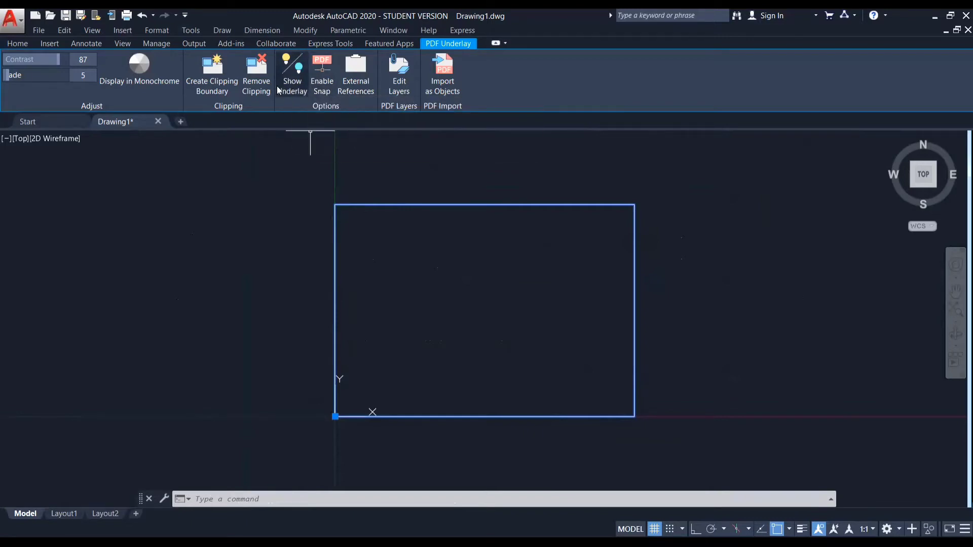
click(291, 76)
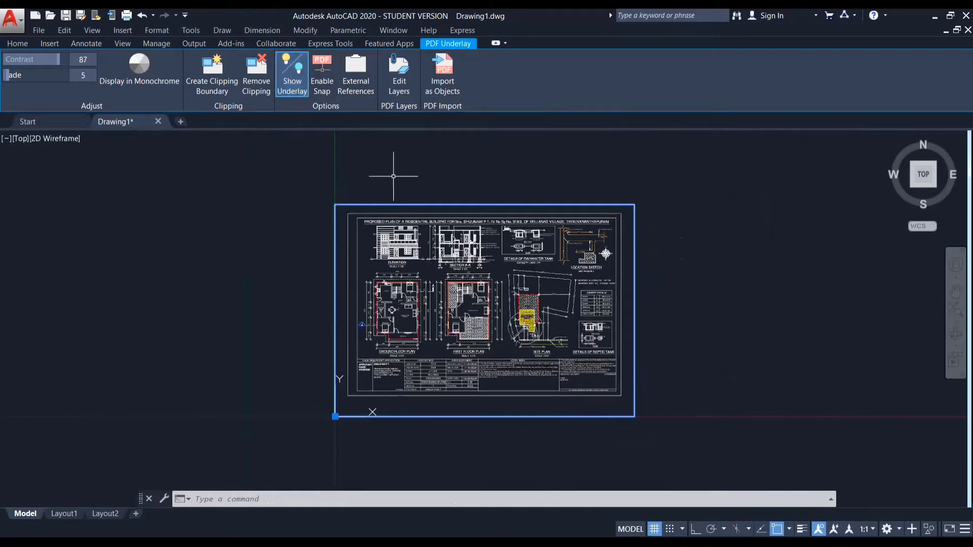
scroll(393, 178, up, 2)
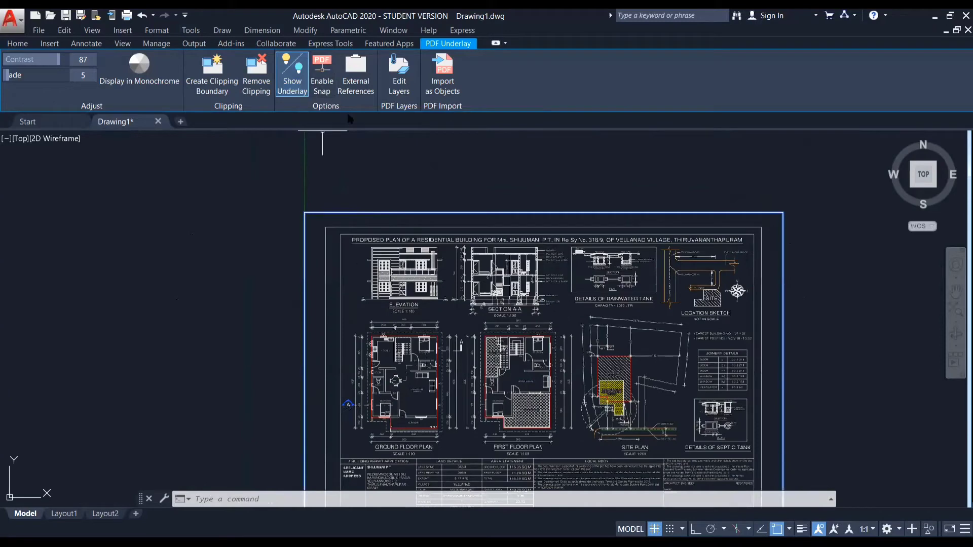
- Start a line over the elevation to test snapping to the underlay's geometry, and cancel it without placing points
key(Escape)
key(Escape)
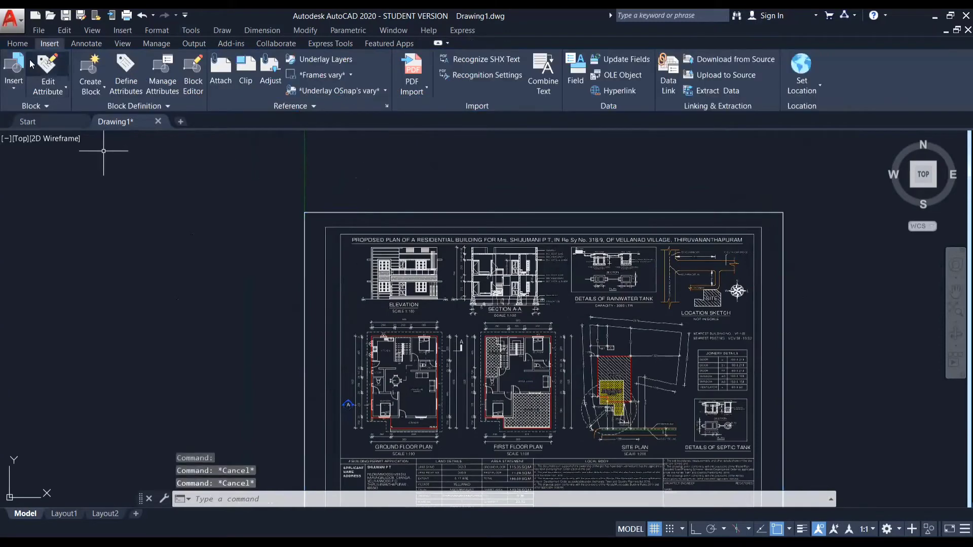
click(17, 44)
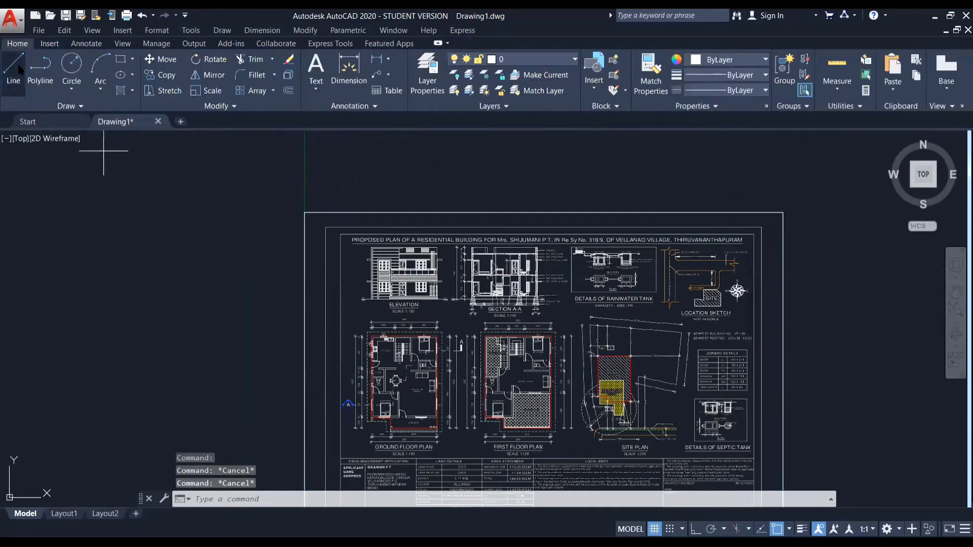
click(19, 70)
scroll(349, 228, up, 6)
scroll(335, 240, up, 2)
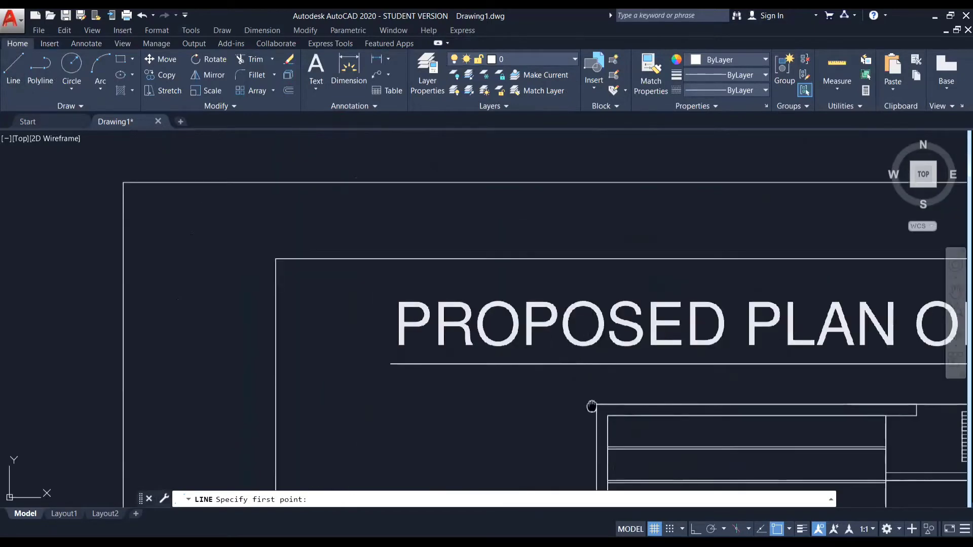
scroll(583, 400, up, 2)
scroll(477, 316, down, 3)
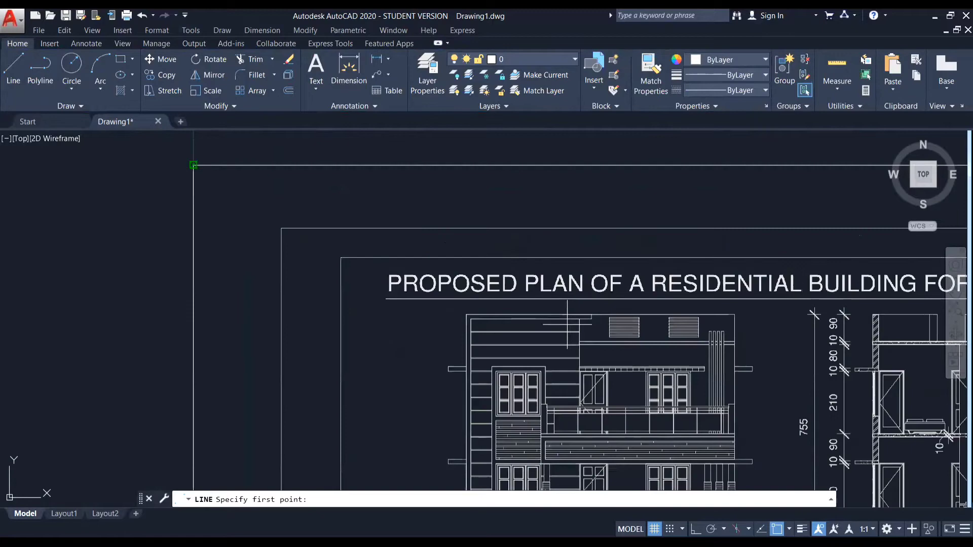
key(Escape)
key(Escape)
scroll(383, 207, down, 5)
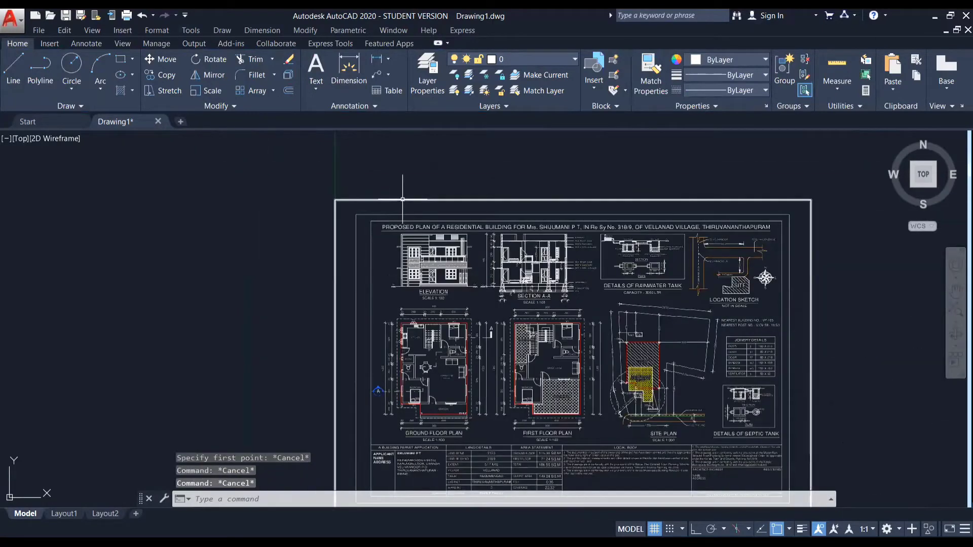
- Enable object snapping to the geometry of the PDF underlay
click(403, 200)
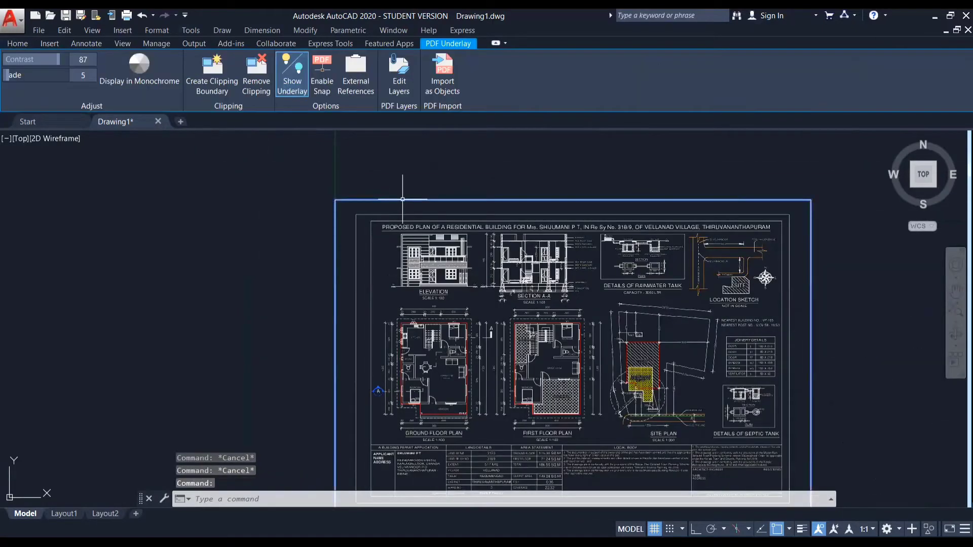
click(322, 68)
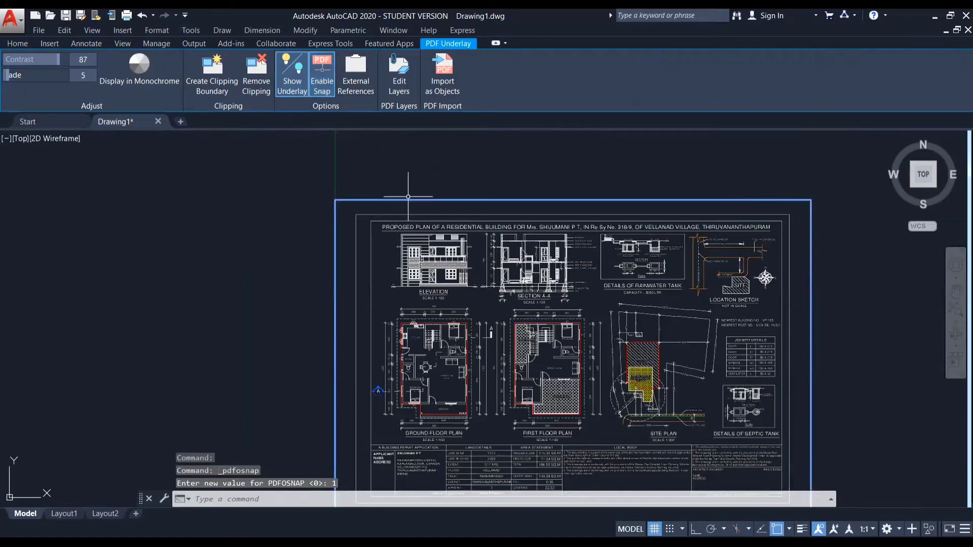
key(Escape)
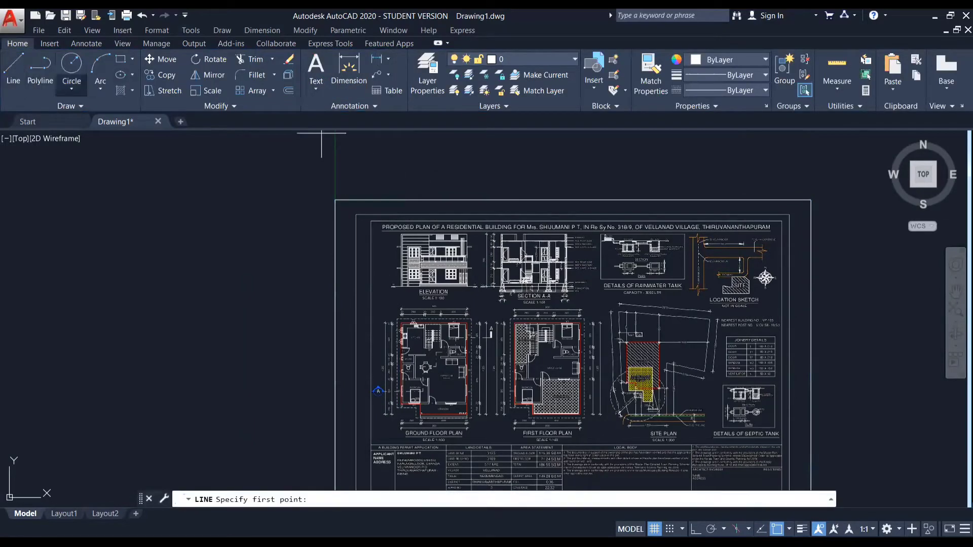
- Test snapping a line's first point to the elevation linework with PDF snap enabled, and cancel the command
text(l)
key(Return)
scroll(403, 238, up, 8)
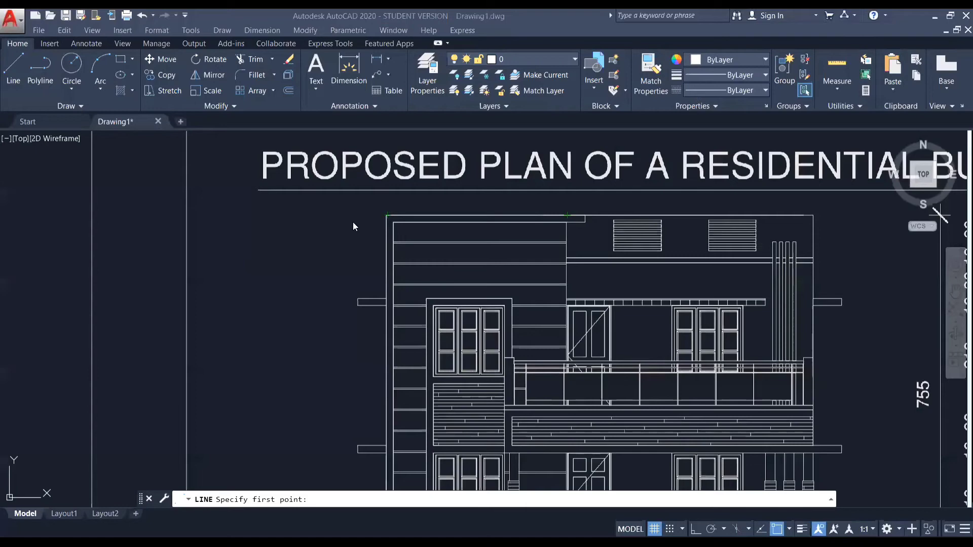
scroll(333, 213, down, 4)
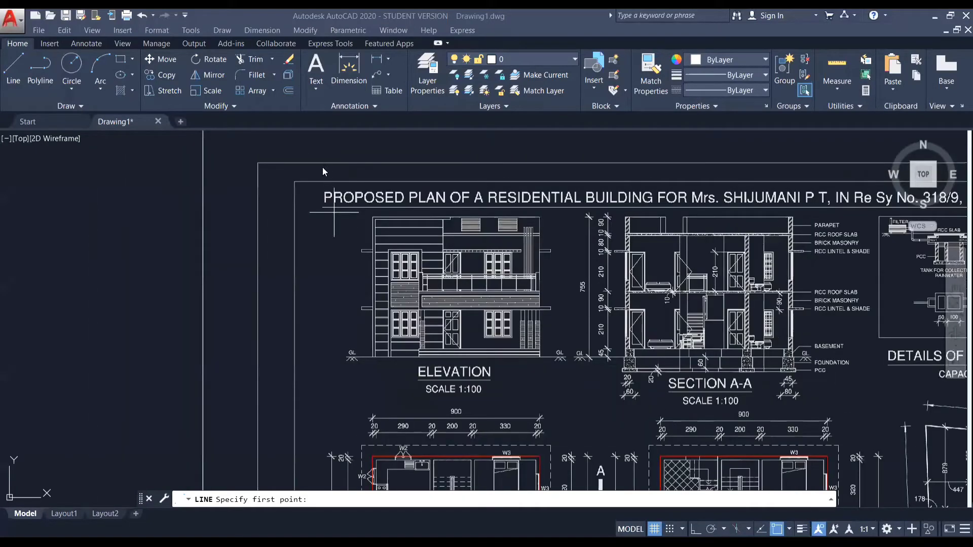
scroll(241, 226, down, 4)
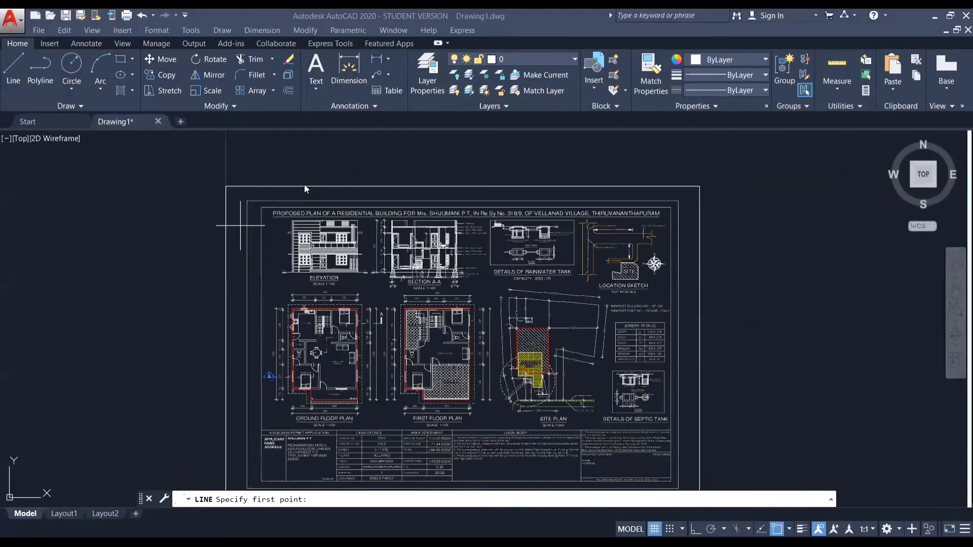
click(316, 183)
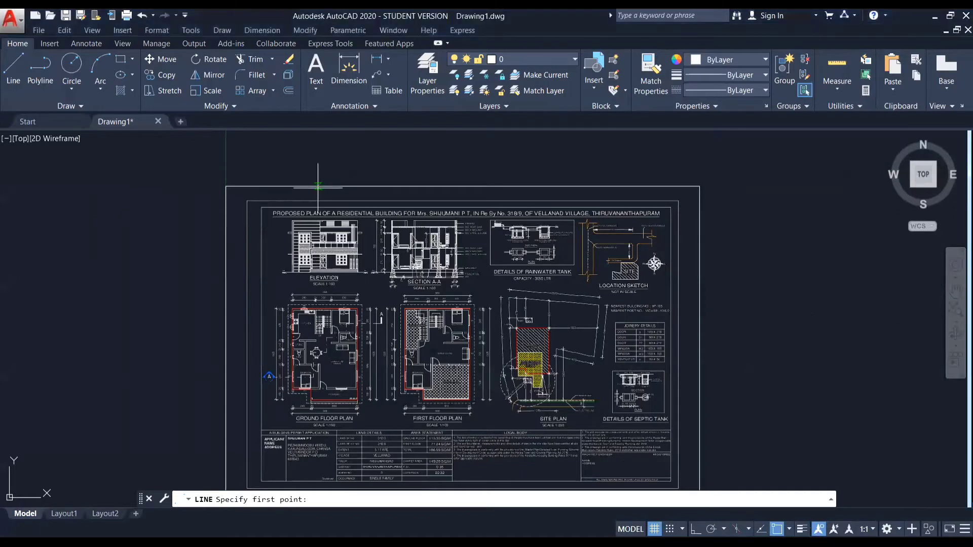
key(Escape)
- Import the entire PDF underlay as drawing objects with the All option, and unload the original underlay
click(318, 184)
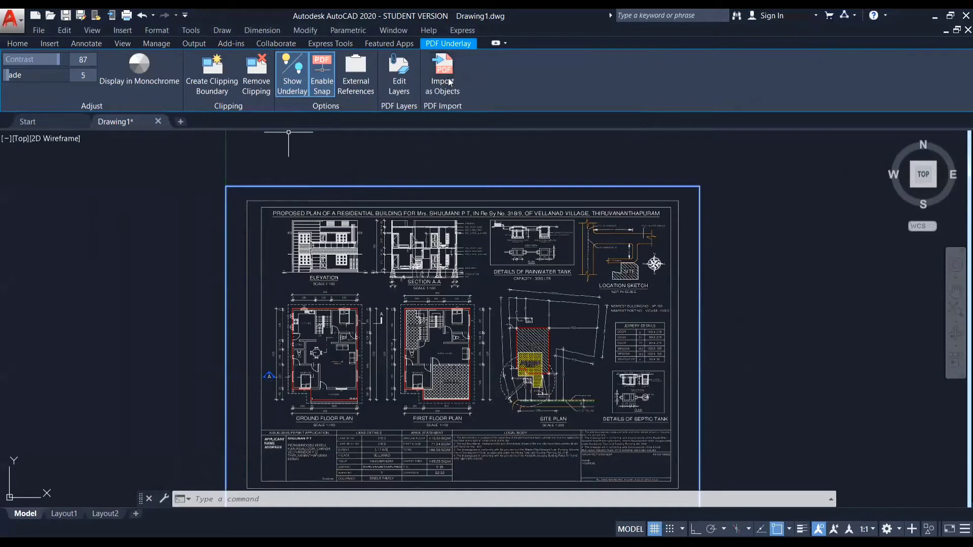
click(446, 79)
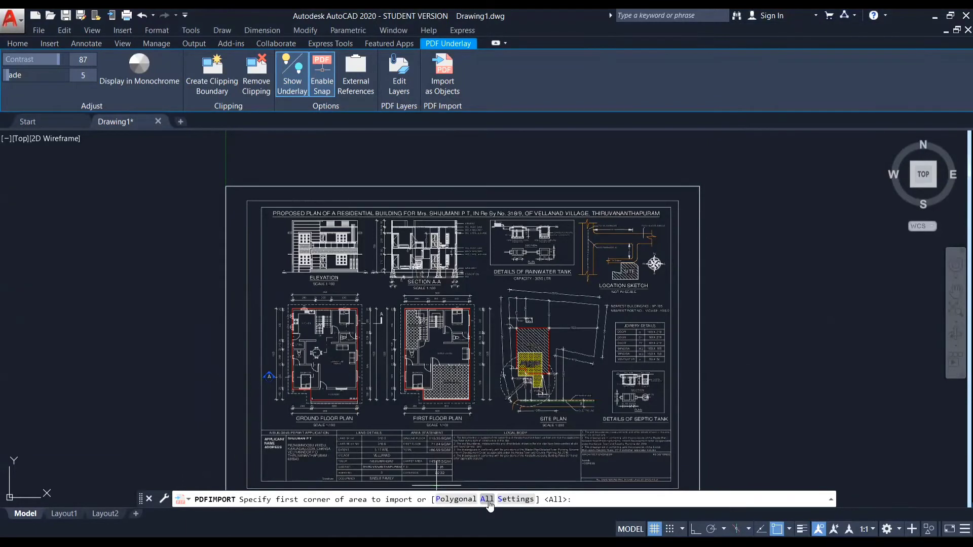
click(486, 499)
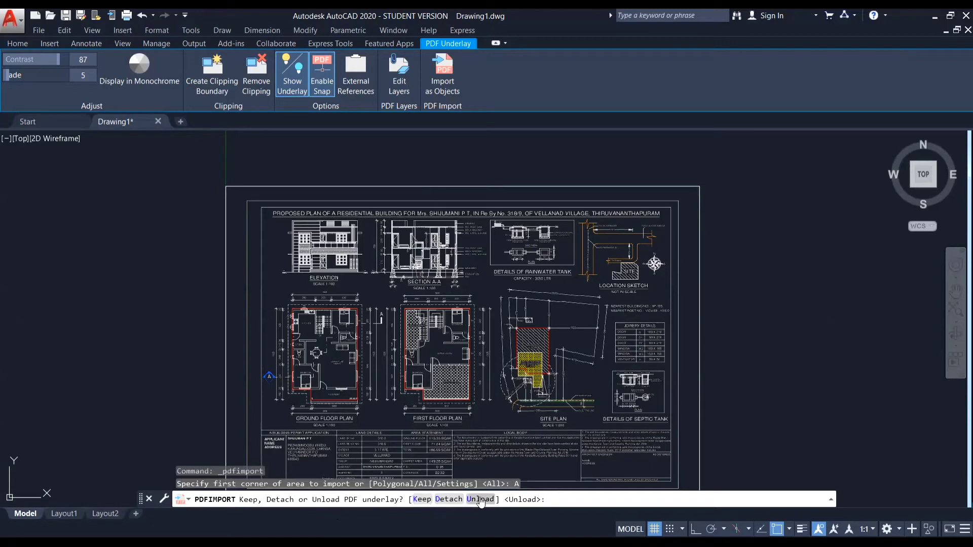
click(480, 499)
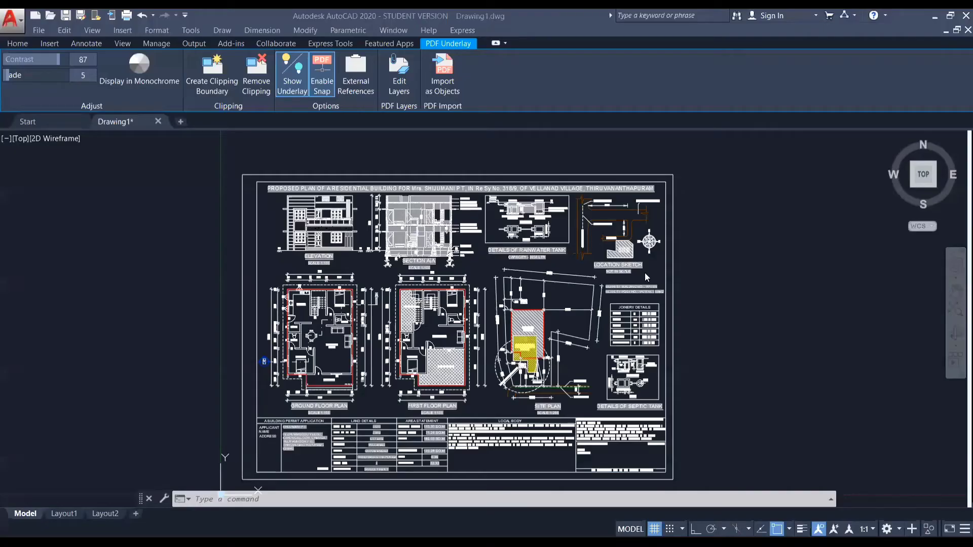
- Explode everything in the drawing so the imported PDF plan becomes individual objects
scroll(688, 264, up, 3)
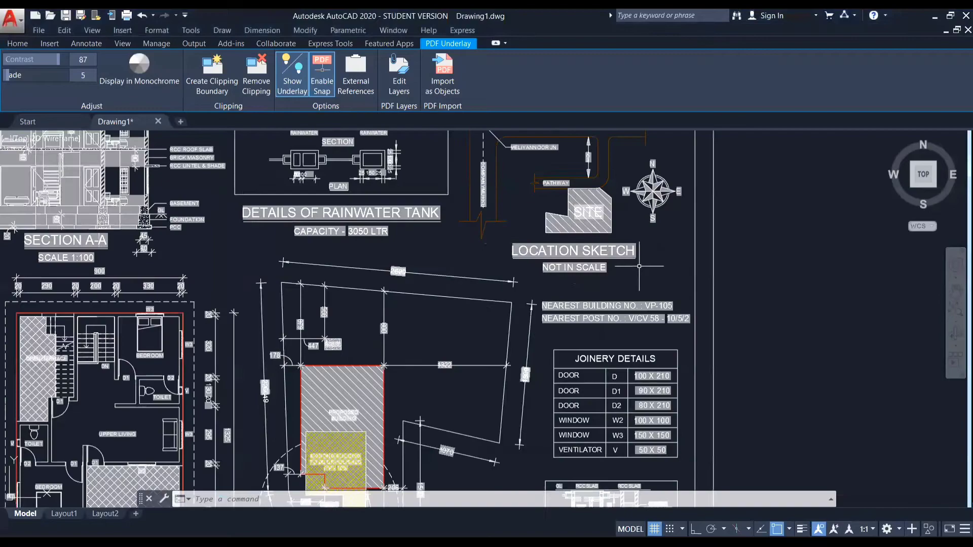
scroll(688, 264, down, 2)
scroll(688, 263, up, 4)
scroll(684, 263, up, 1)
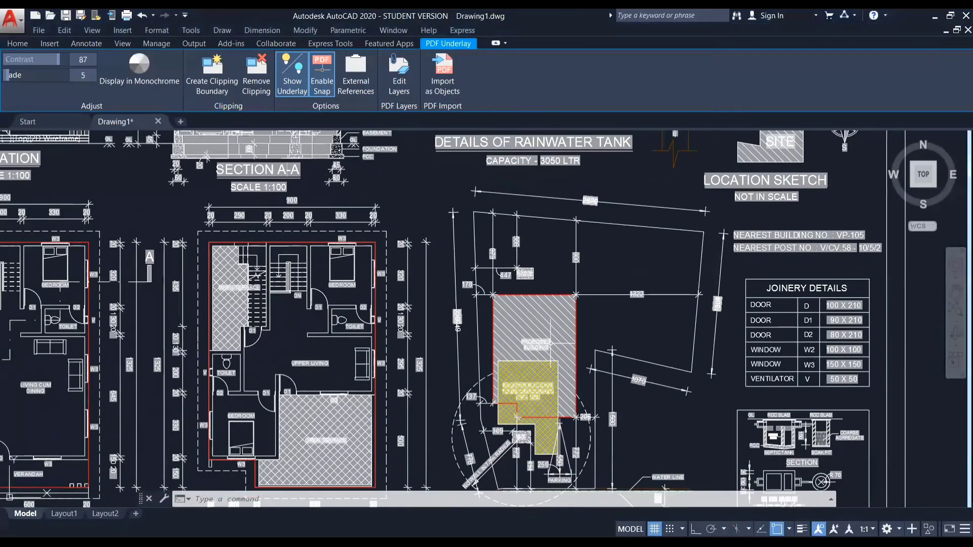
scroll(684, 263, down, 6)
scroll(684, 263, up, 2)
key(ctrl+a)
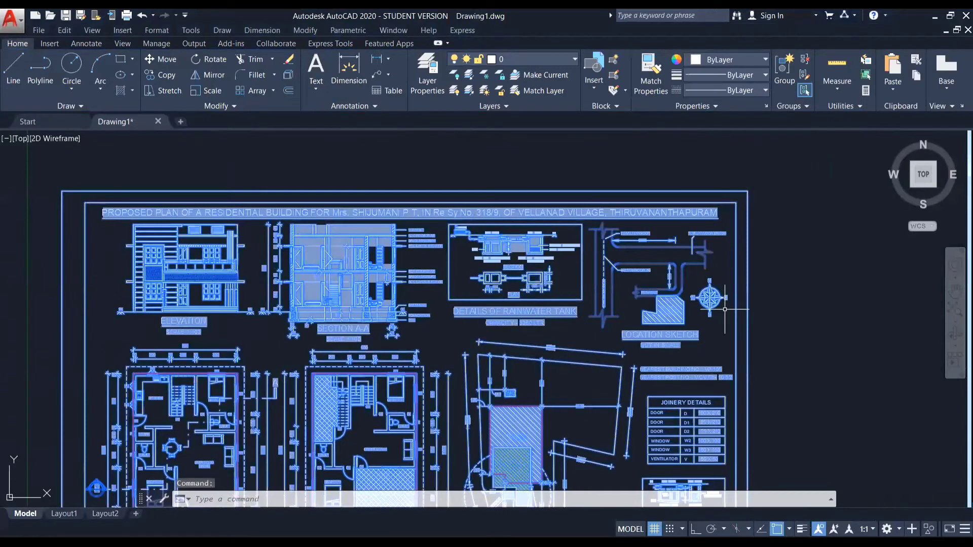
text(EXPLODE)
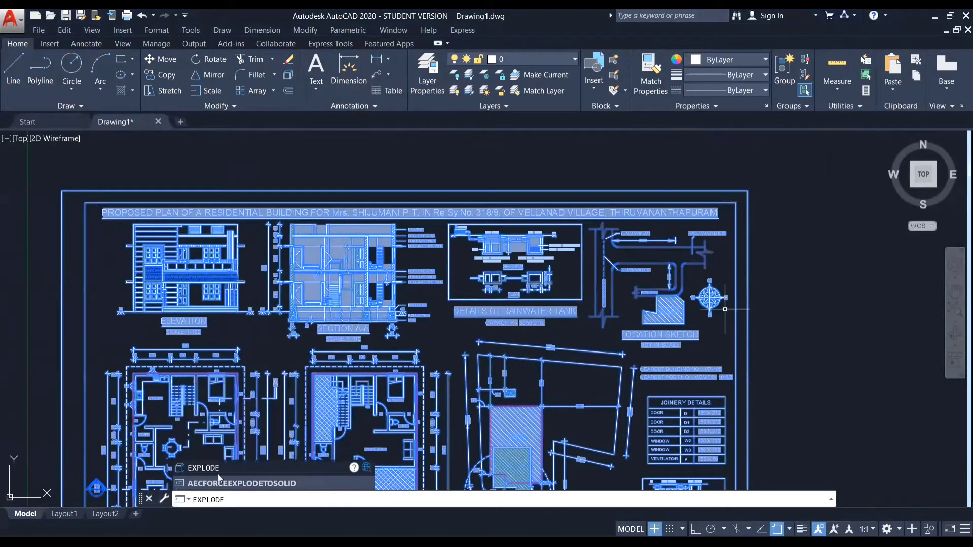
key(Return)
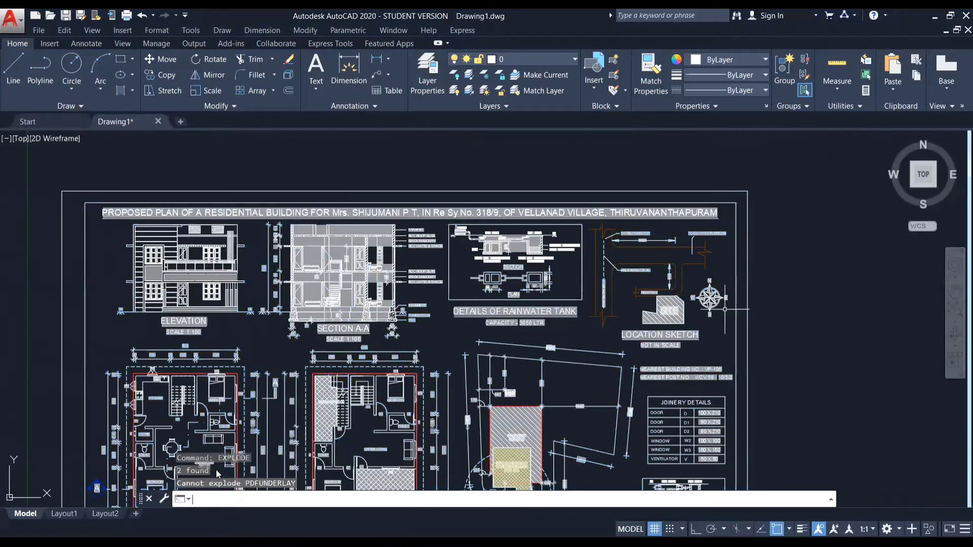
- Select the frame around the rainwater tank details to check how the exploded linework selects
scroll(531, 303, up, 3)
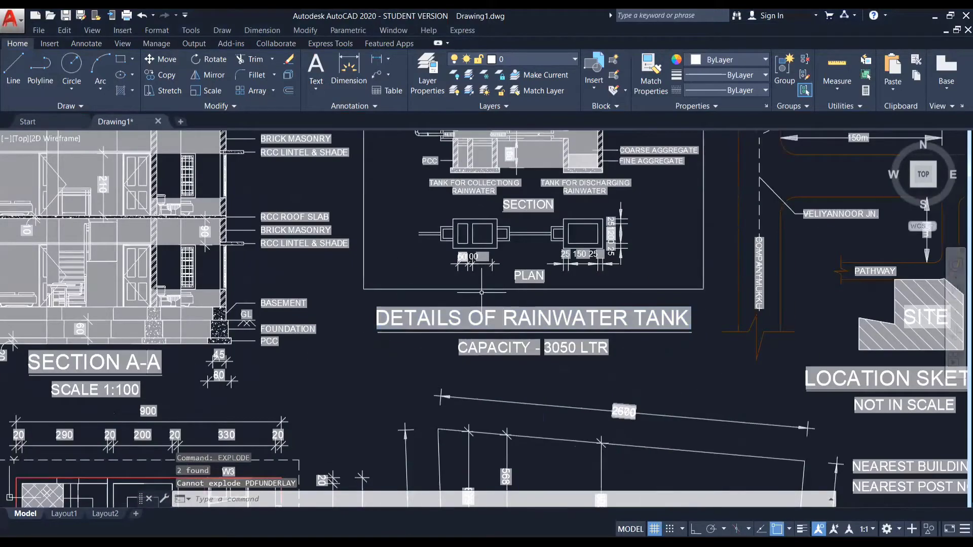
scroll(481, 290, up, 4)
click(477, 286)
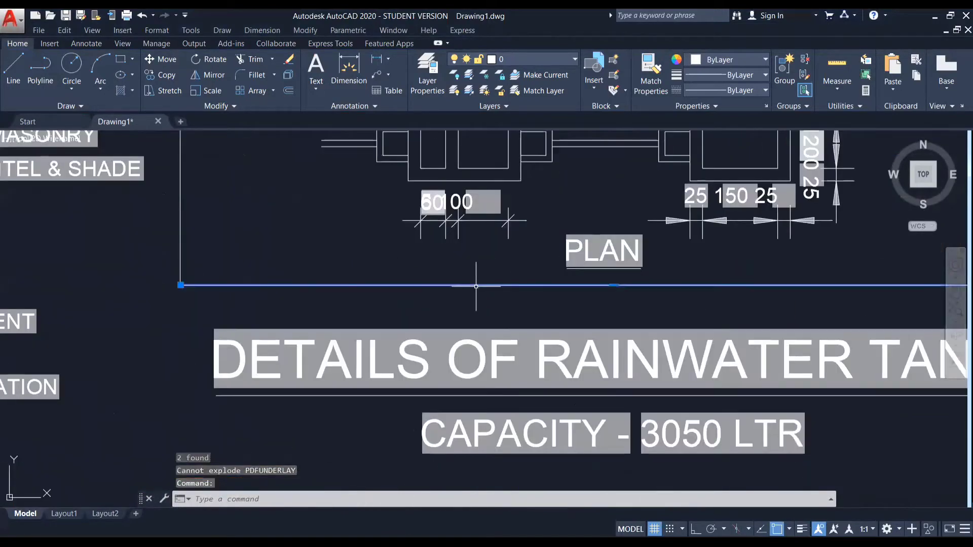
click(471, 345)
scroll(471, 345, down, 6)
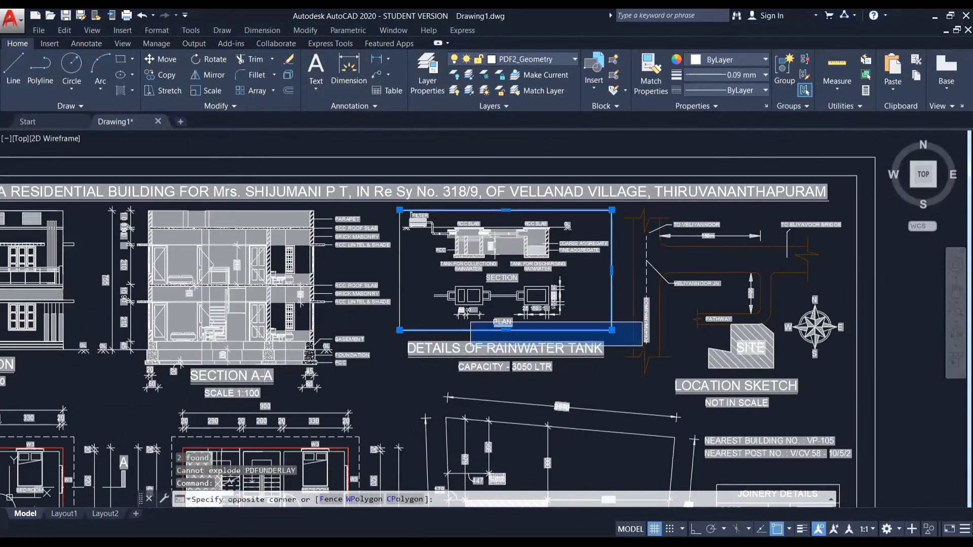
key(Escape)
scroll(620, 357, down, 4)
click(693, 229)
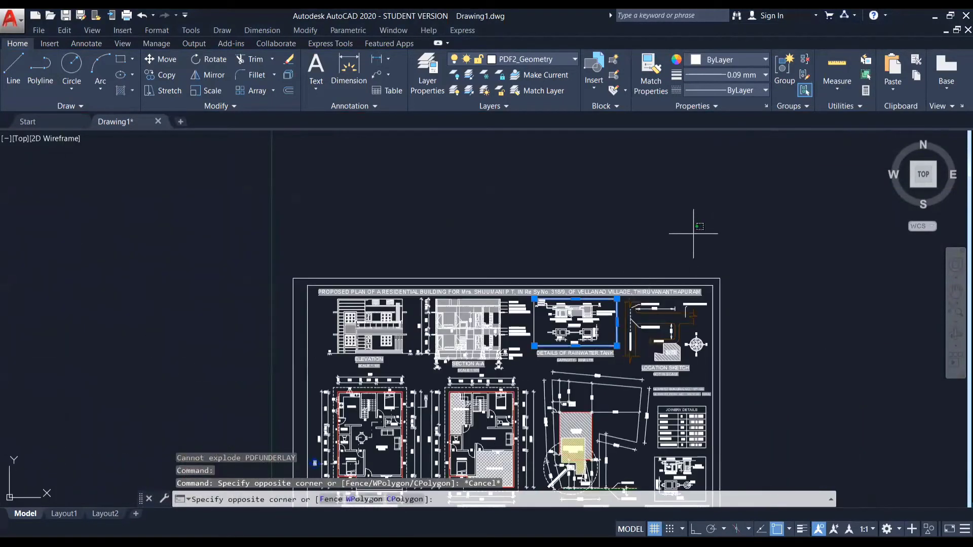
key(Escape)
middle_drag(686, 236, 689, 159)
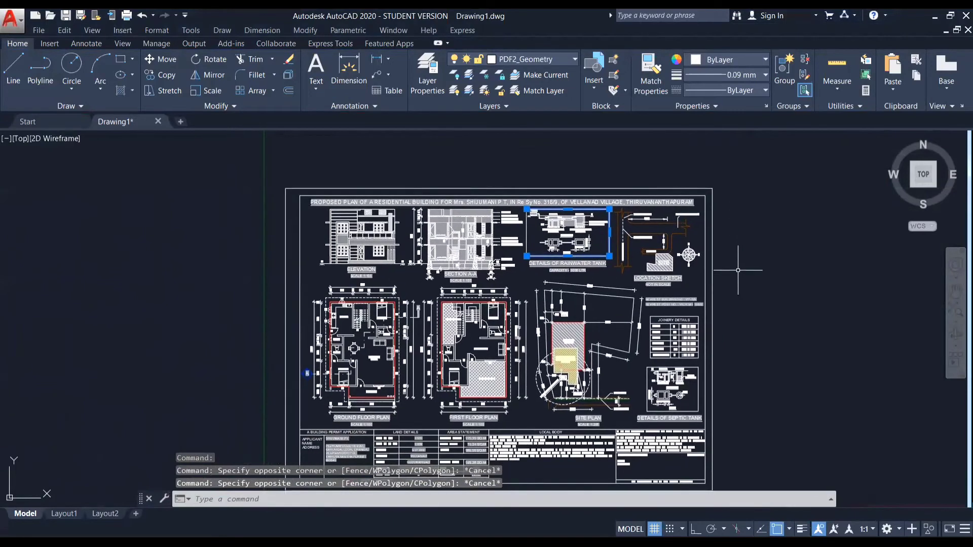
middle_drag(739, 269, 735, 191)
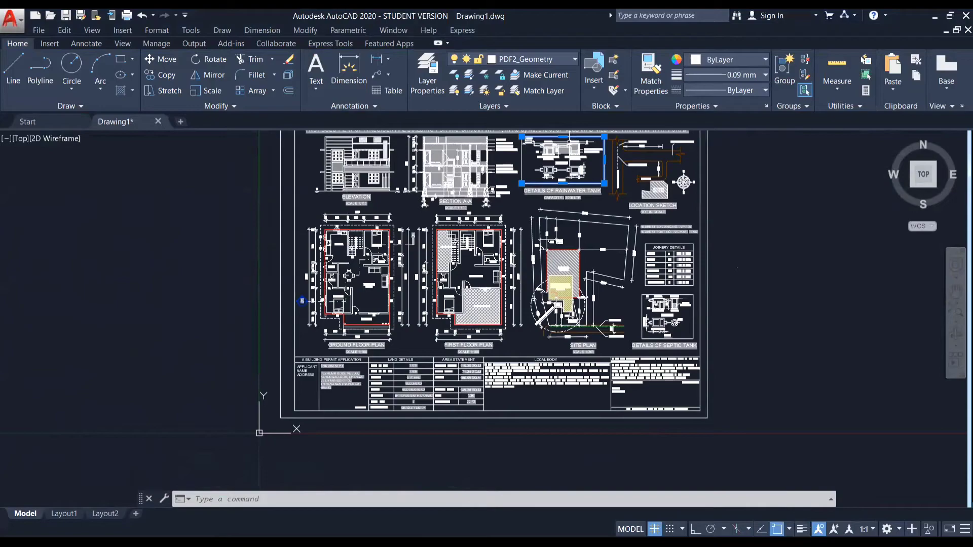
- Delete all objects of the exploded plan with a crossing selection around the whole sheet
key(ctrl+z)
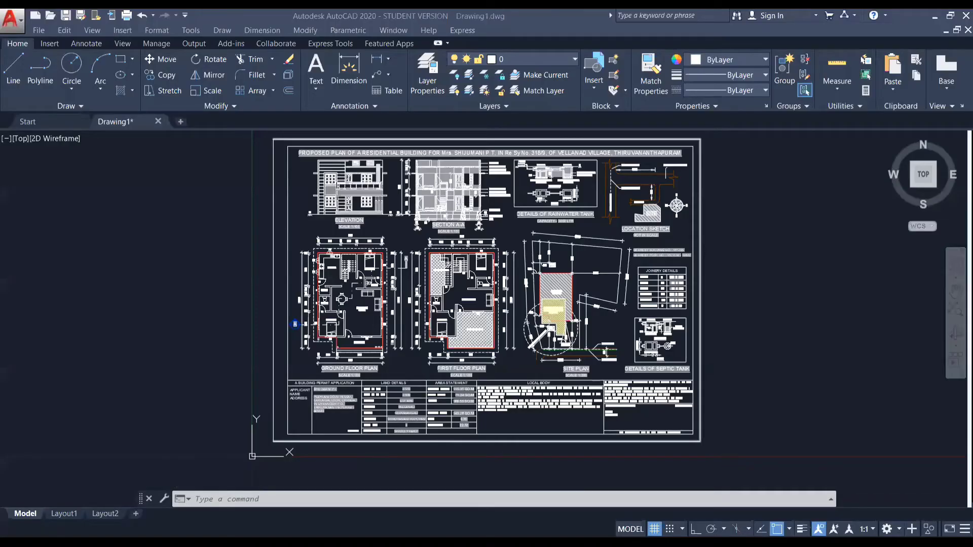
click(727, 453)
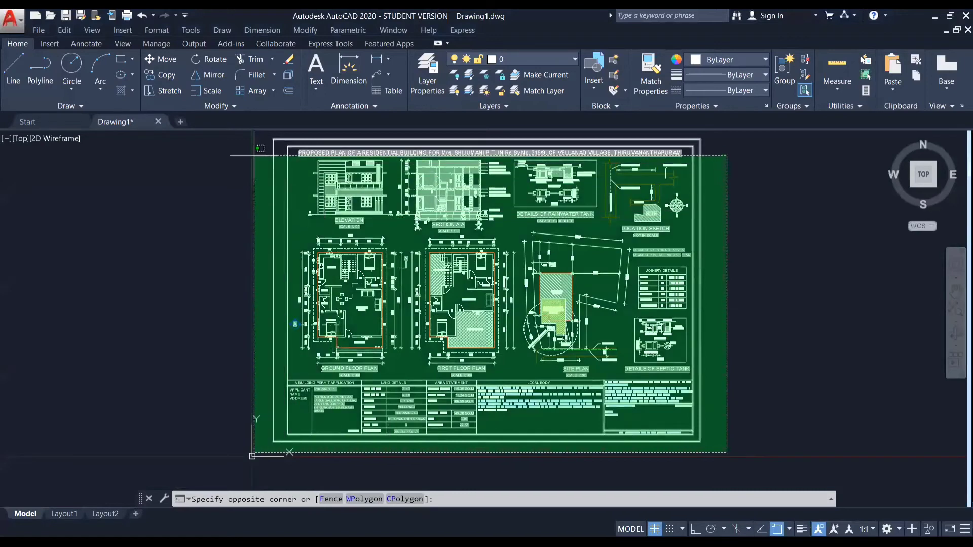
click(250, 136)
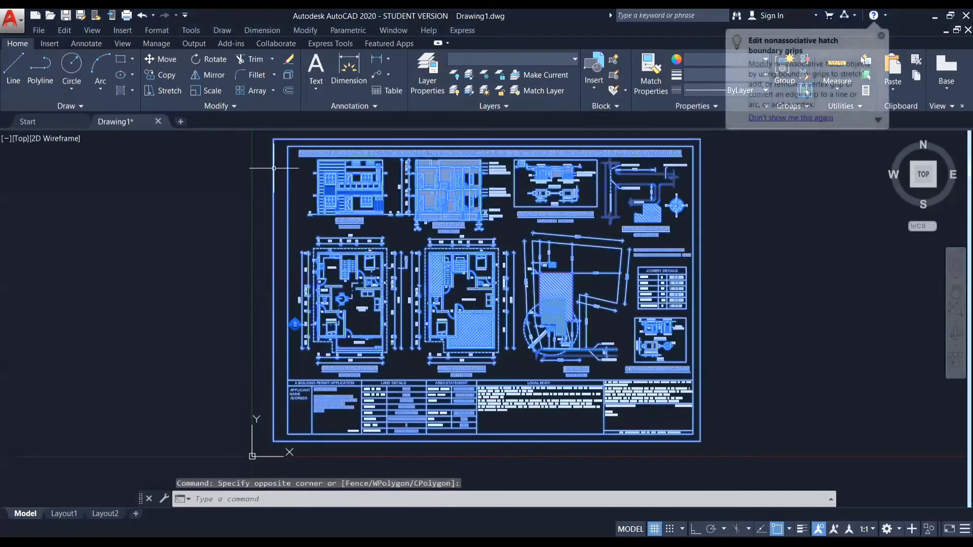
key(Delete)
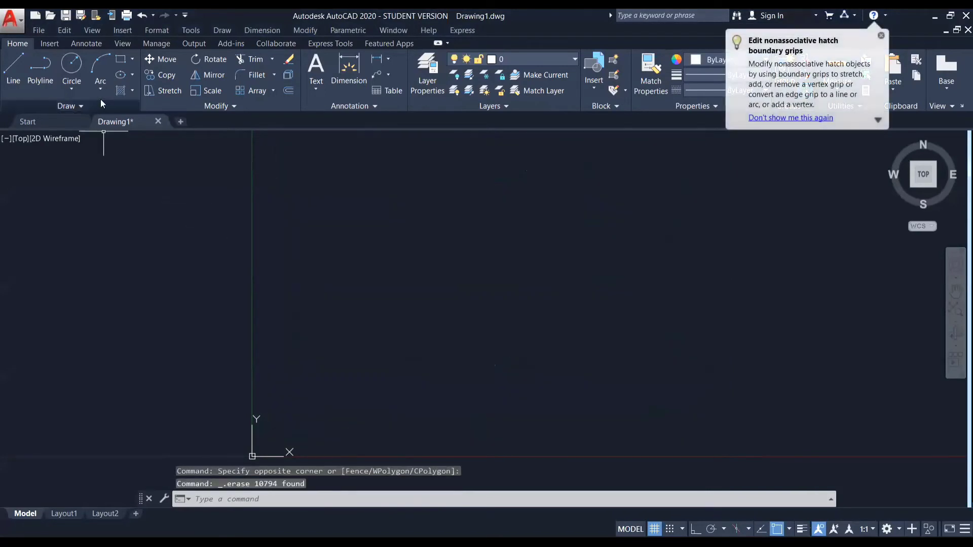
- Import DRAWING.pdf directly with PDF Import, as a block at scale 1 and rotation 0, using the PDF layers
click(57, 45)
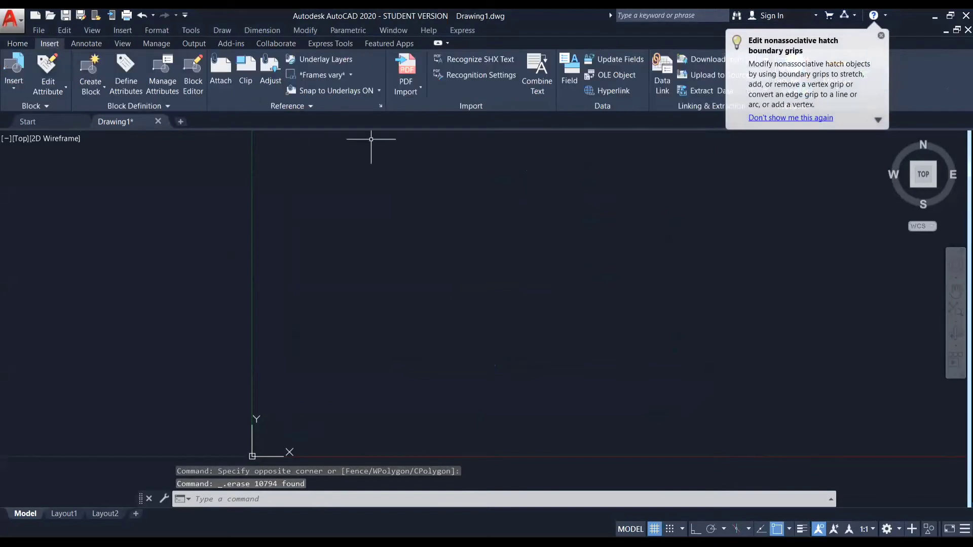
click(403, 95)
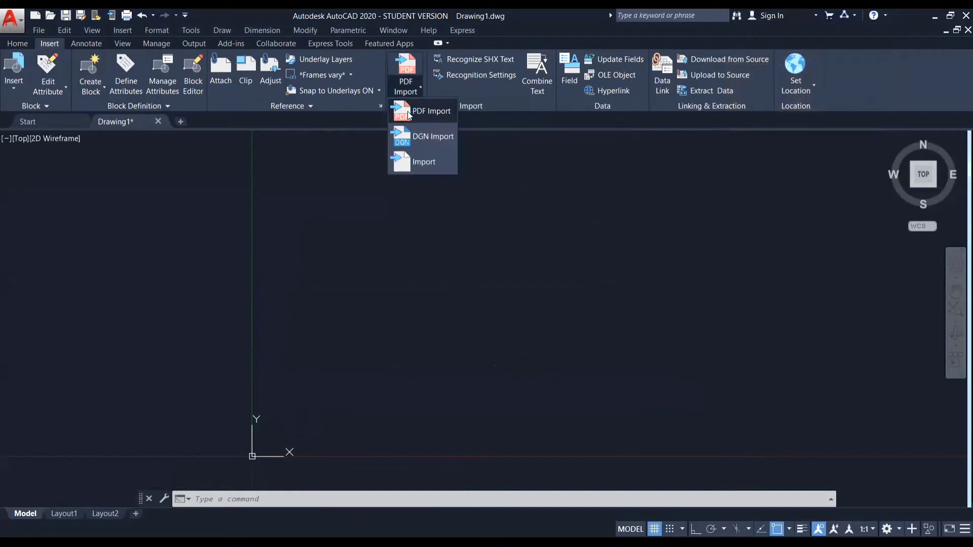
click(408, 112)
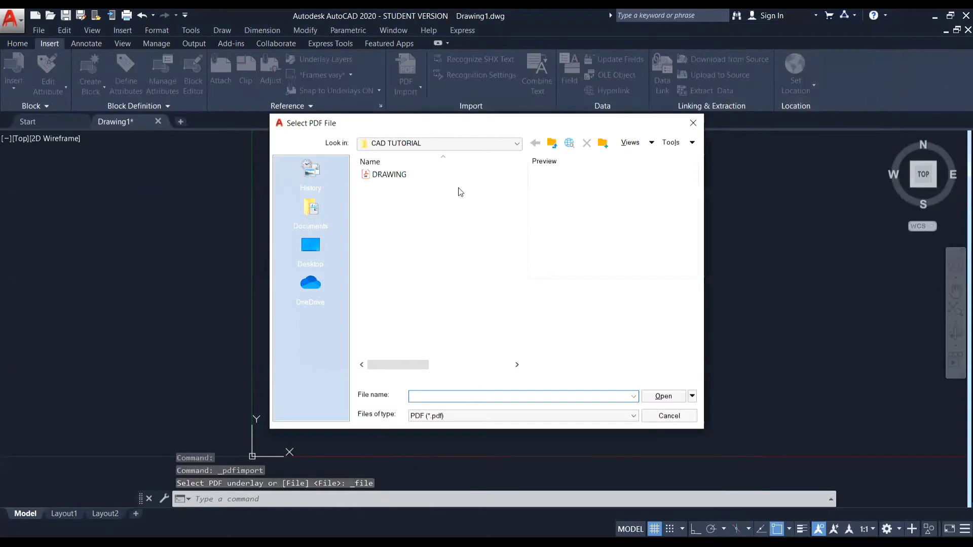
click(409, 176)
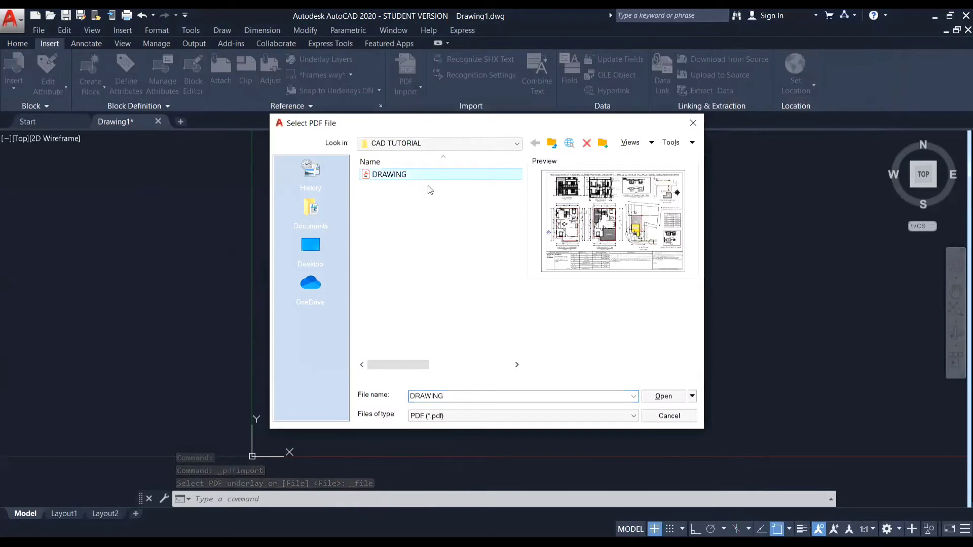
click(658, 396)
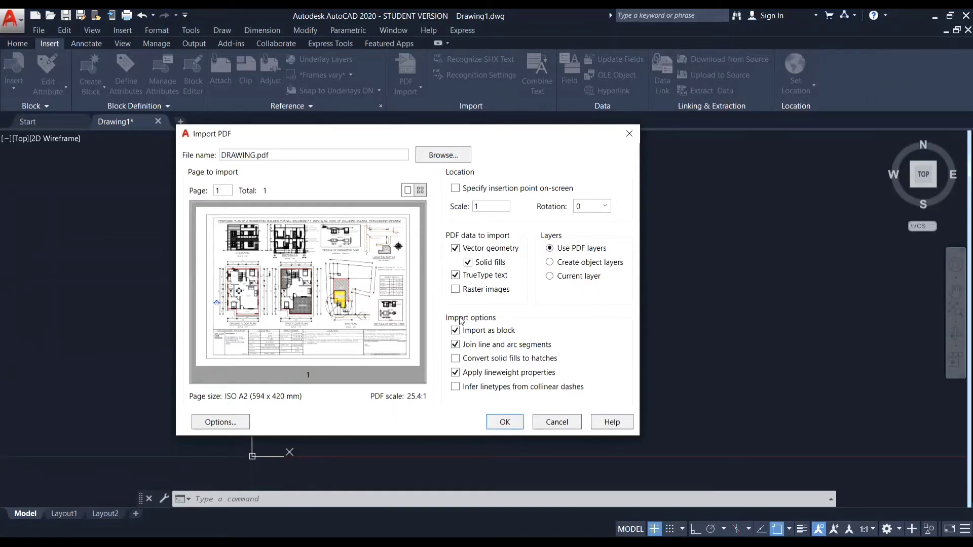
click(510, 423)
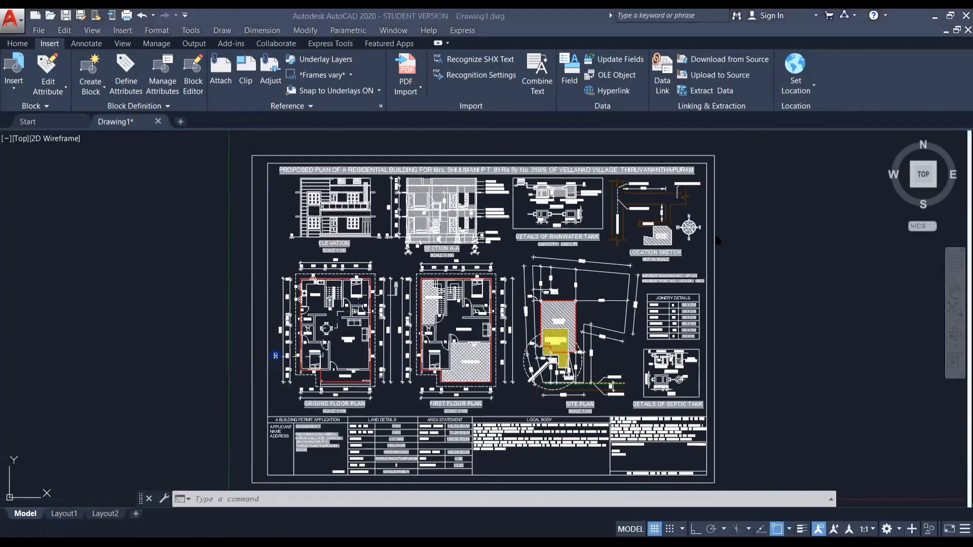
- Select the whole imported plan to check how it is grouped, and clear the selection
scroll(709, 256, up, 6)
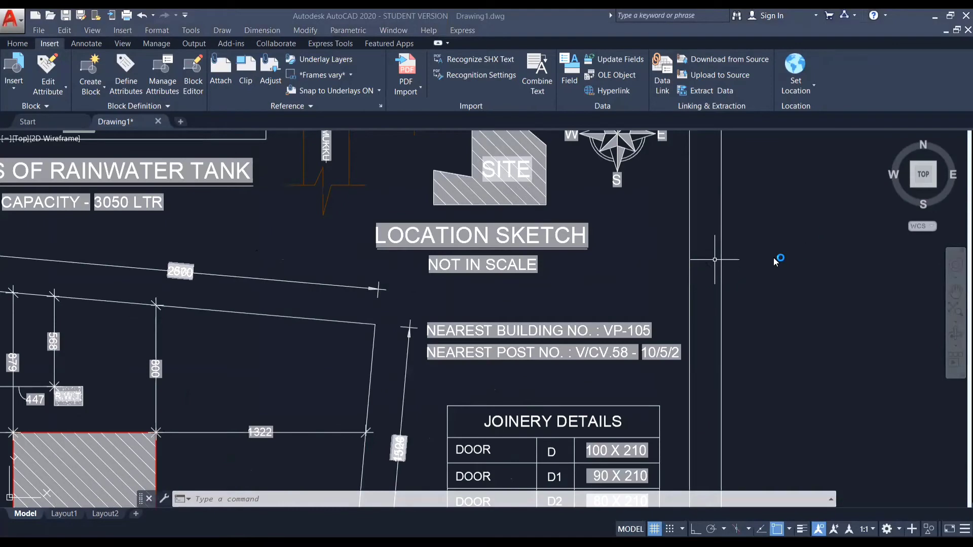
click(723, 276)
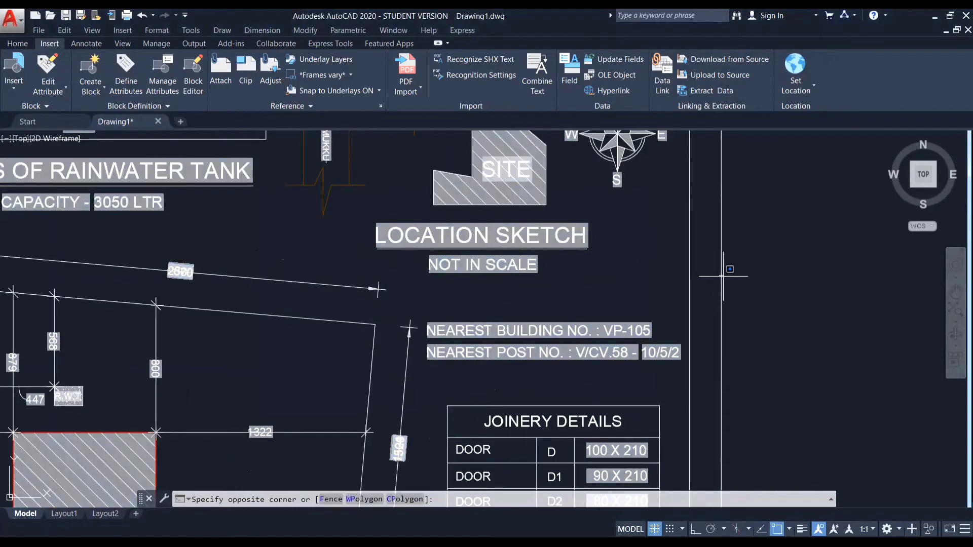
key(Escape)
key(ctrl+a)
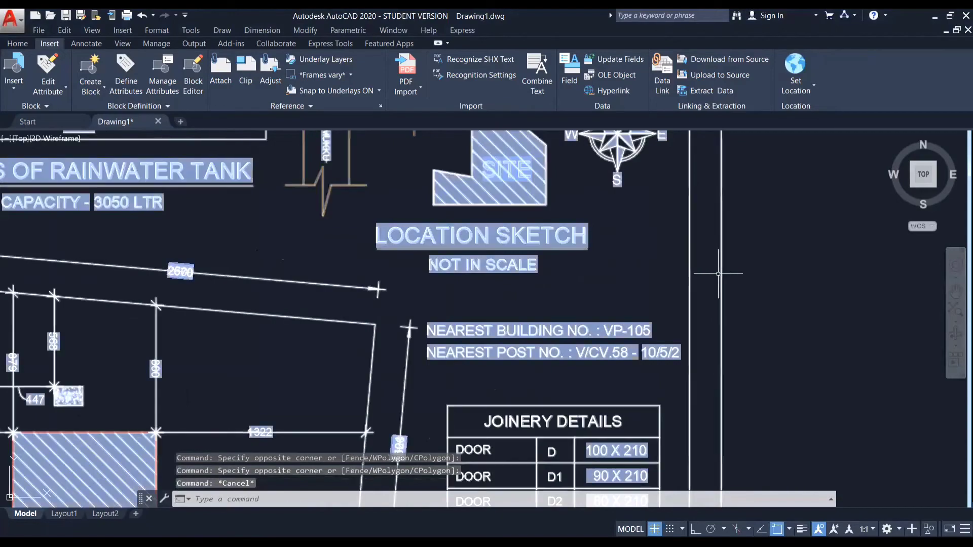
scroll(719, 274, down, 10)
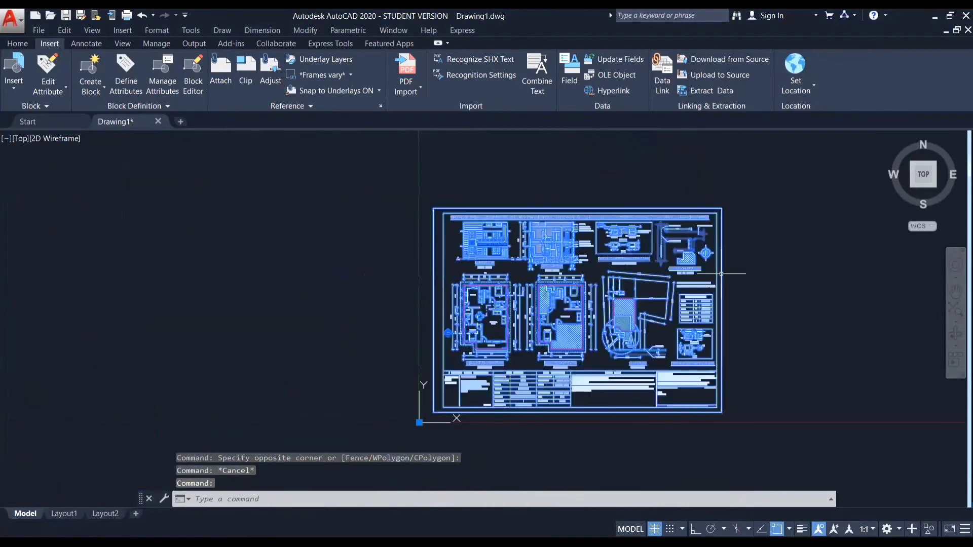
click(749, 257)
key(Escape)
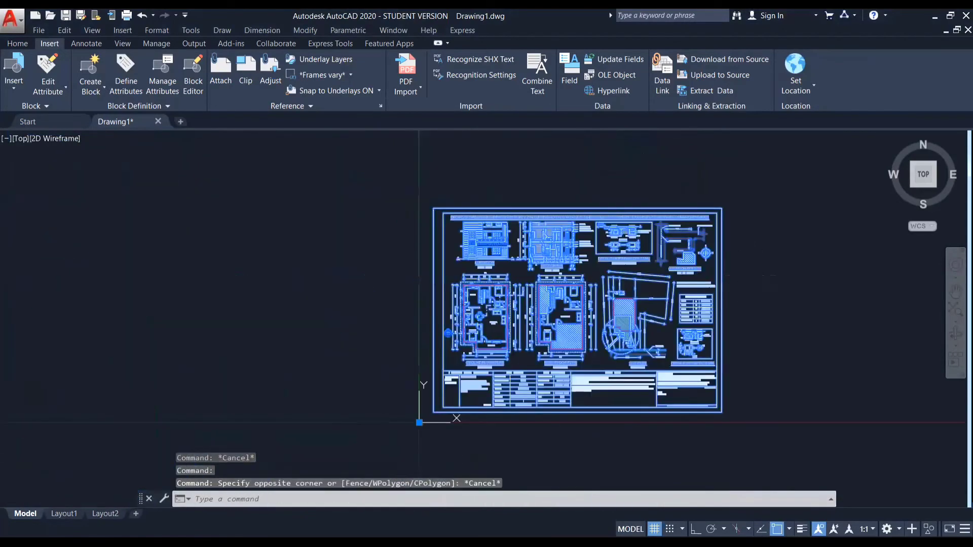
key(Escape)
key(Escape)
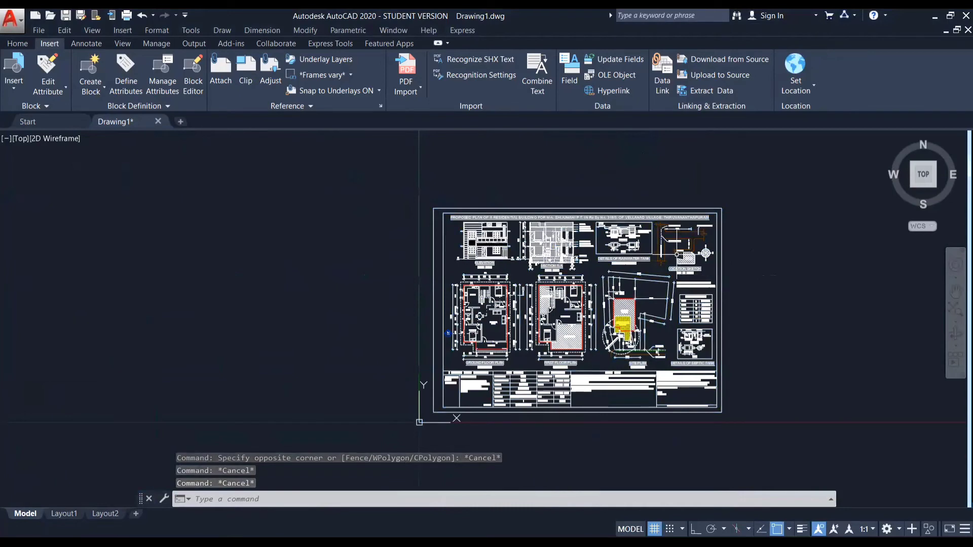
- Delete the imported plan block by selecting it at the outer sheet border
click(720, 272)
click(720, 272)
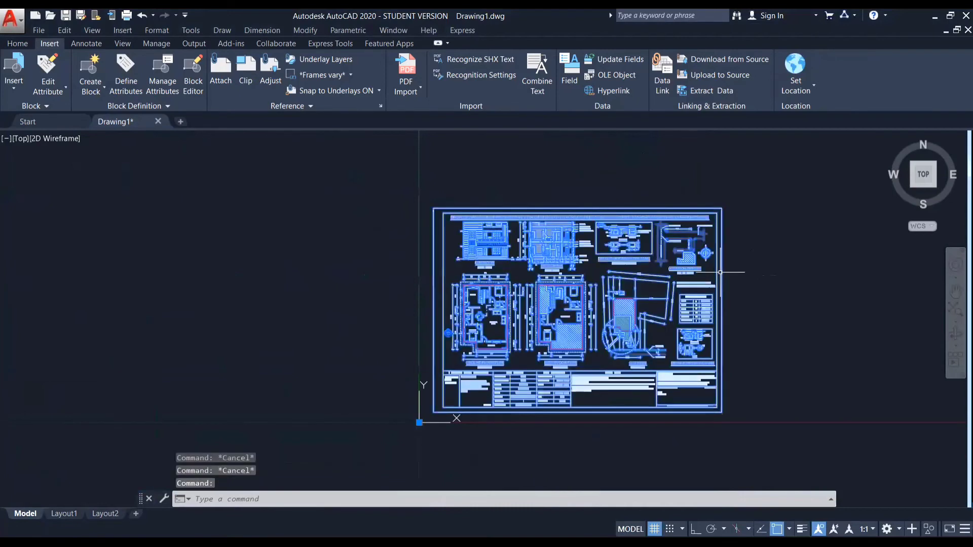
key(Delete)
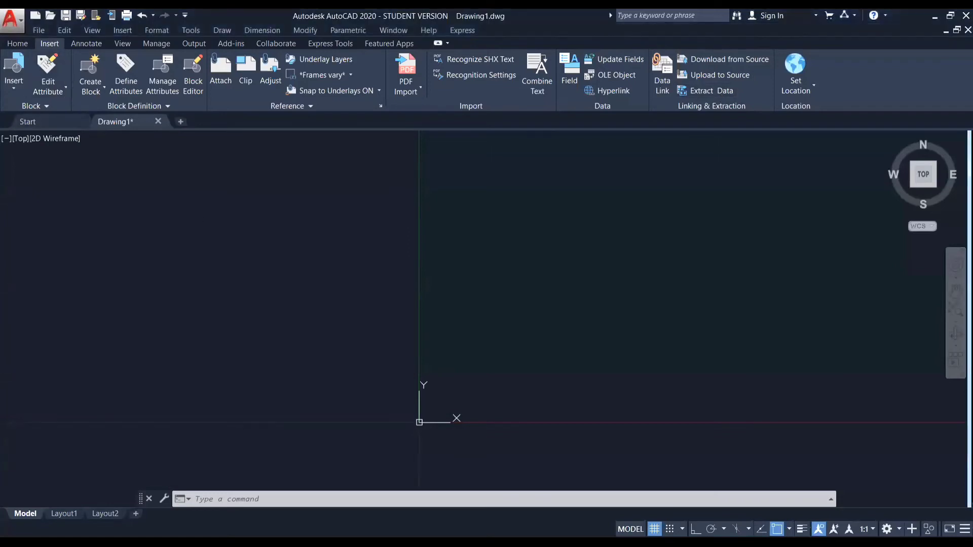
- Choose the COMPASS PNG file as the reference to attach, with the file type set to all image files
click(228, 71)
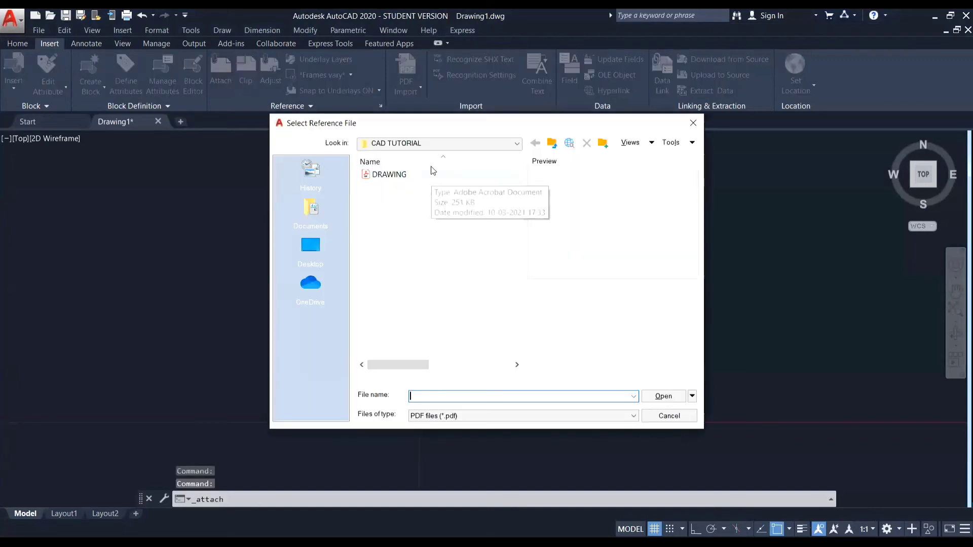
click(445, 417)
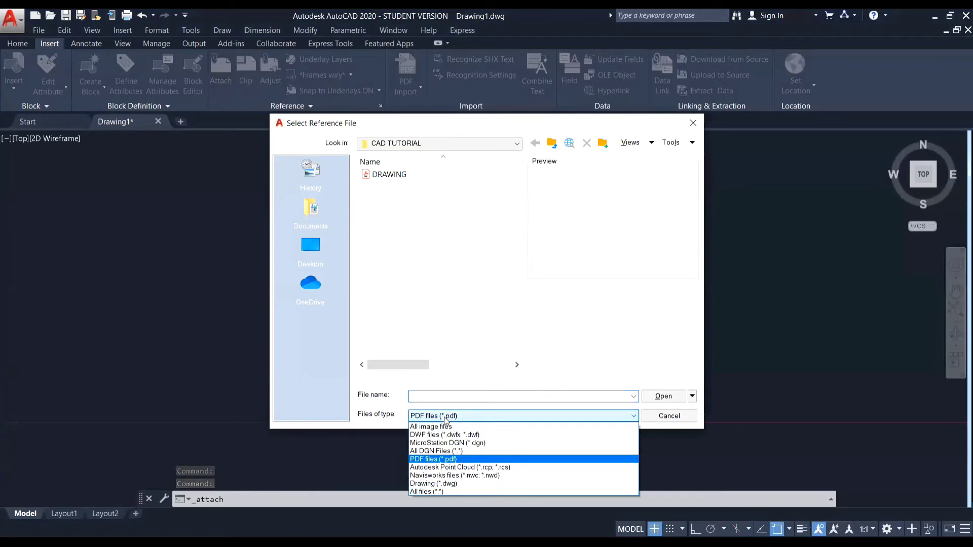
click(441, 430)
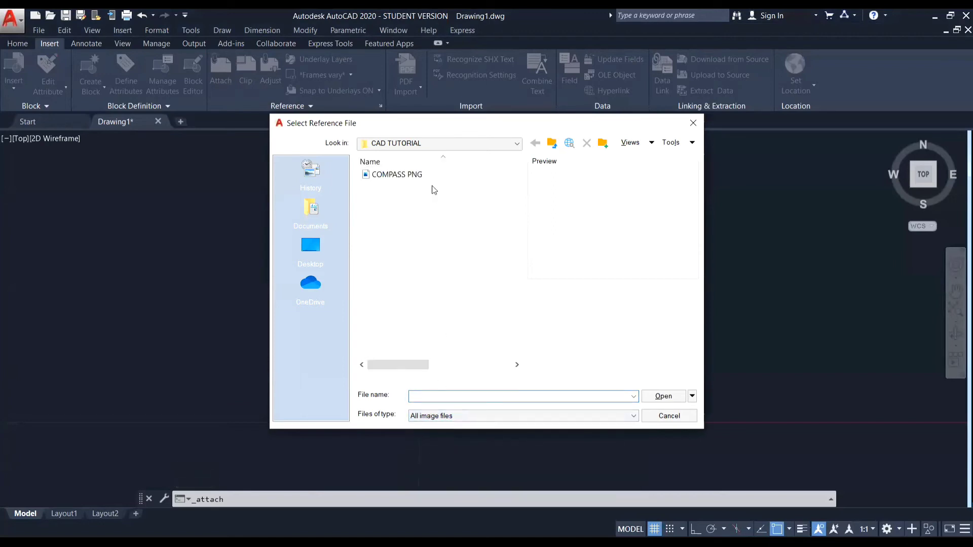
click(418, 175)
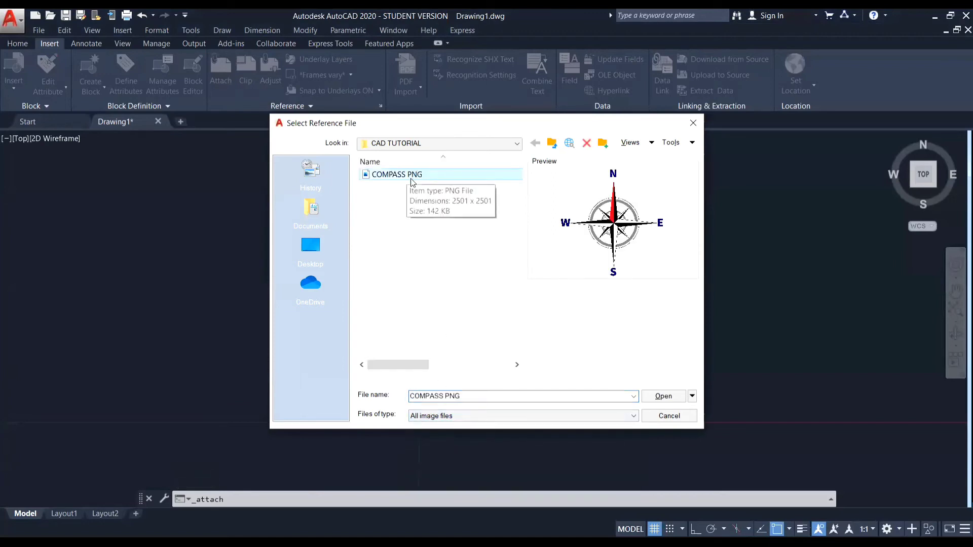
click(654, 400)
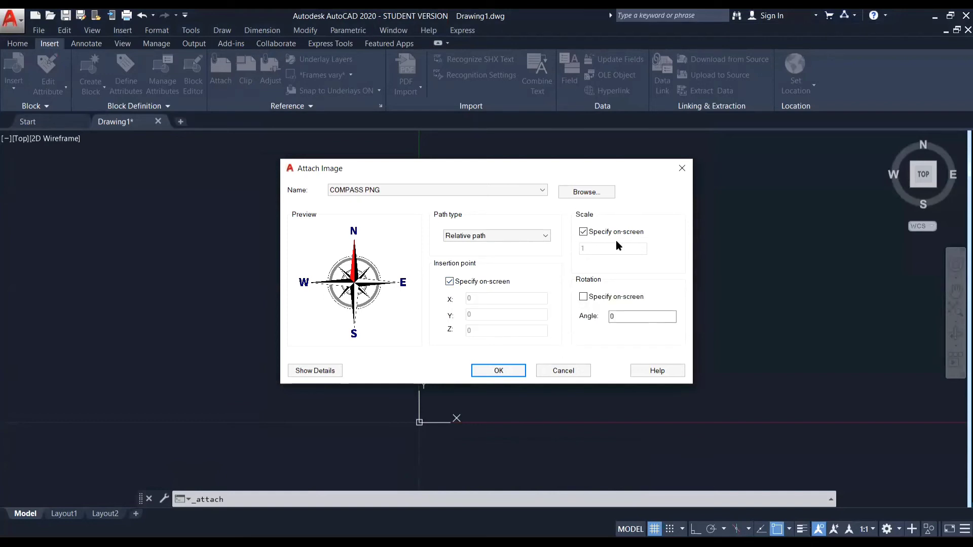
- Attach the compass image with a relative path at insertion point 0,0, using scale factor 1 and rotation 0
click(449, 282)
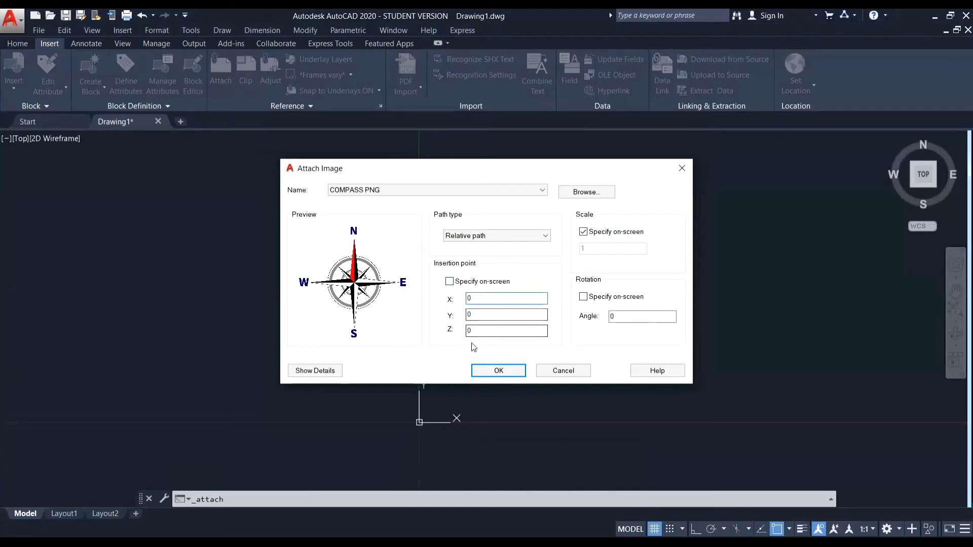
click(449, 282)
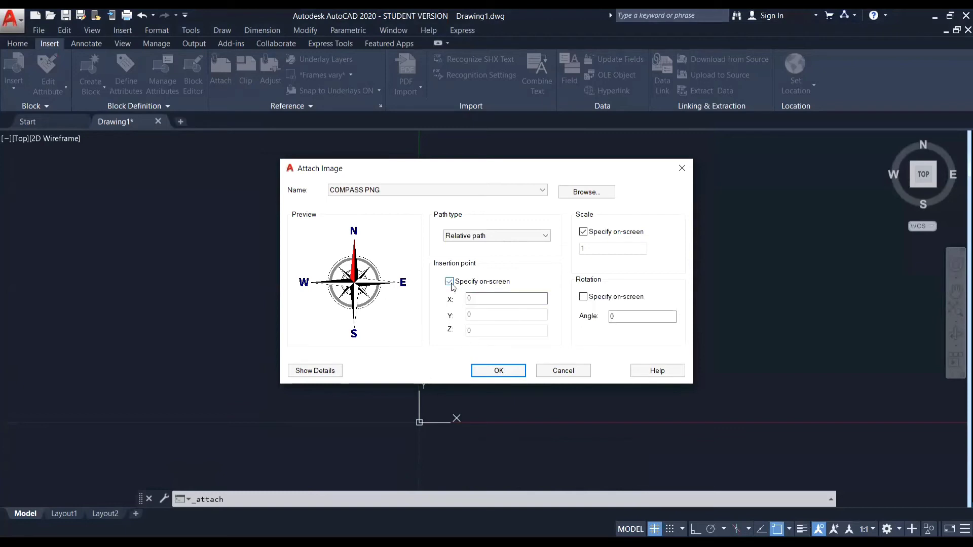
click(499, 370)
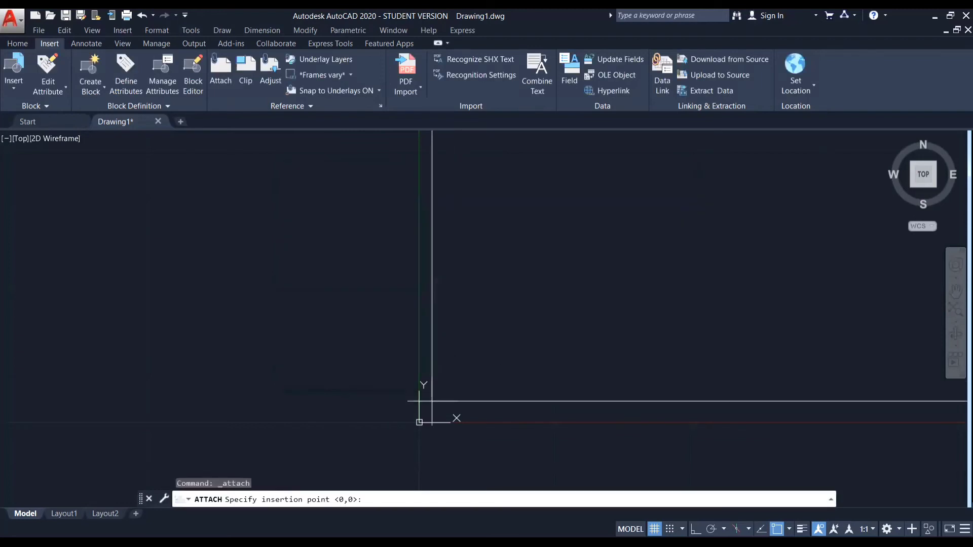
scroll(489, 325, down, 5)
mouse_move(545, 324)
middle_down()
mouse_move(496, 375)
mouse_move(440, 366)
middle_up()
scroll(436, 380, up, 4)
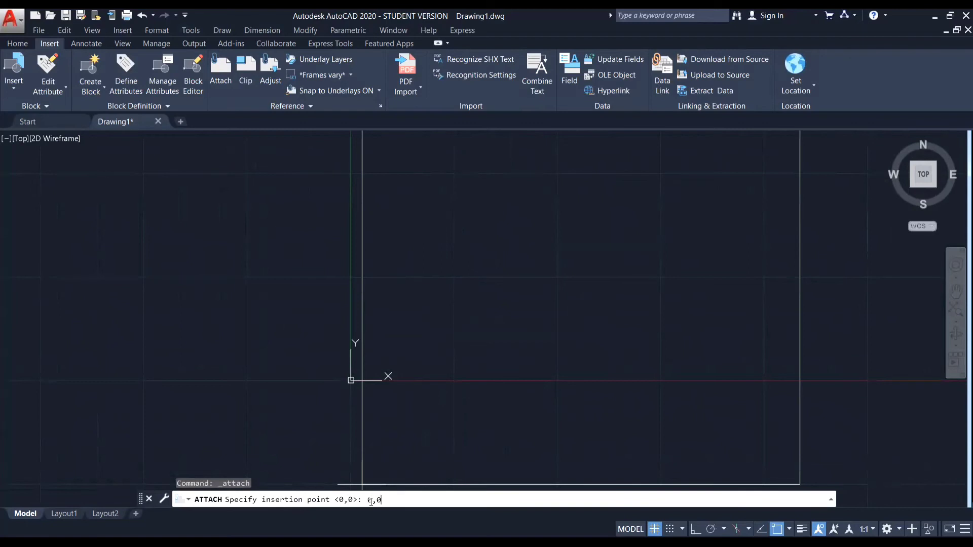
key(Return)
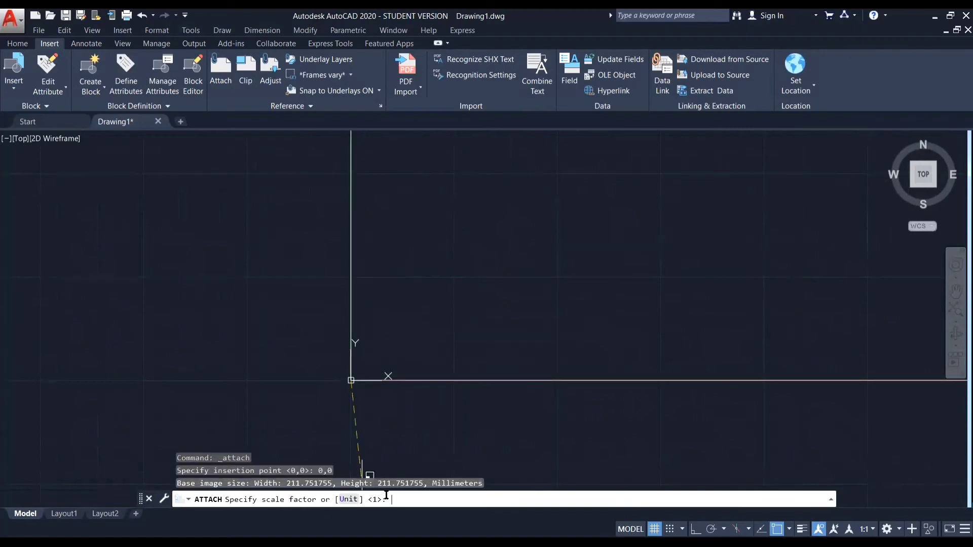
scroll(466, 375, down, 2)
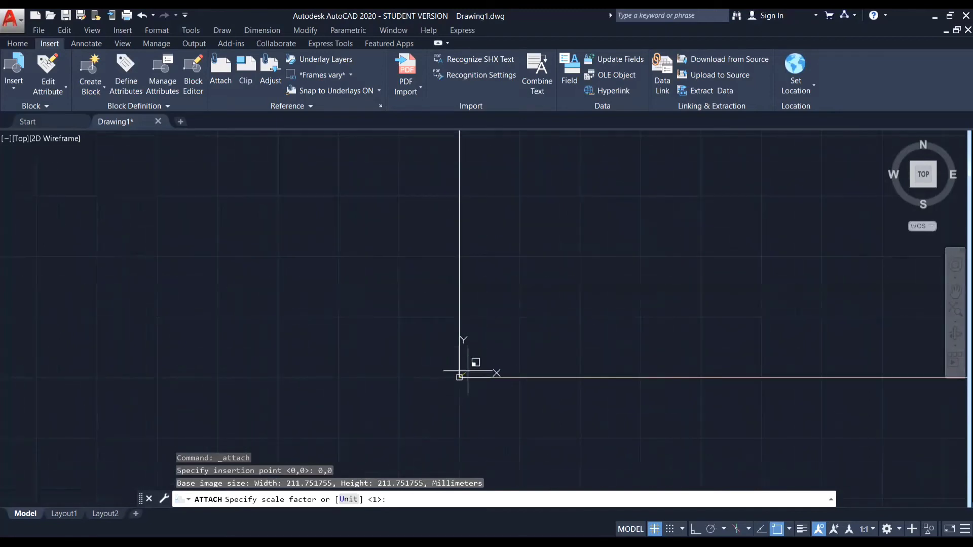
scroll(467, 371, up, 2)
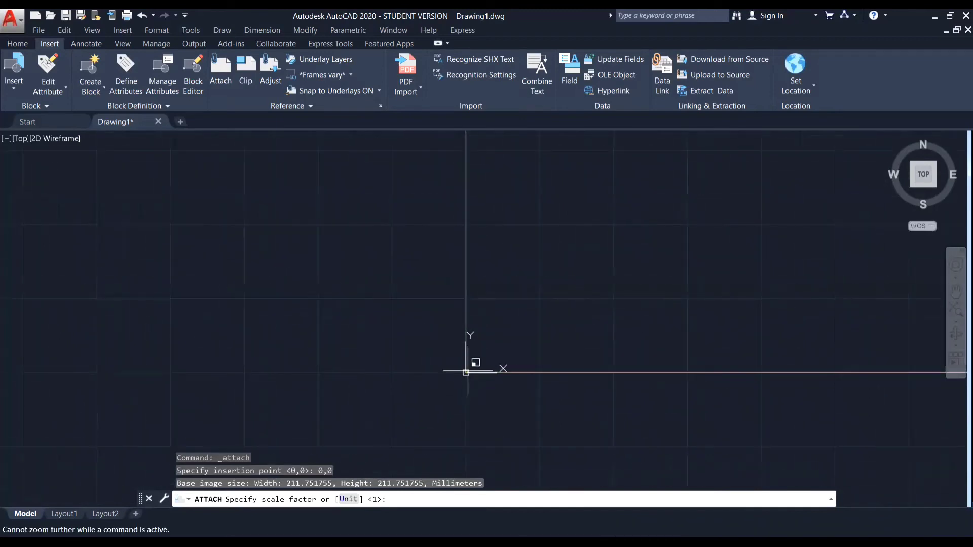
key(Return)
- Select the attached compass image by its frame and set its brightness to 57 and fade to 14
scroll(471, 272, down, 2)
middle_drag(471, 272, 450, 492)
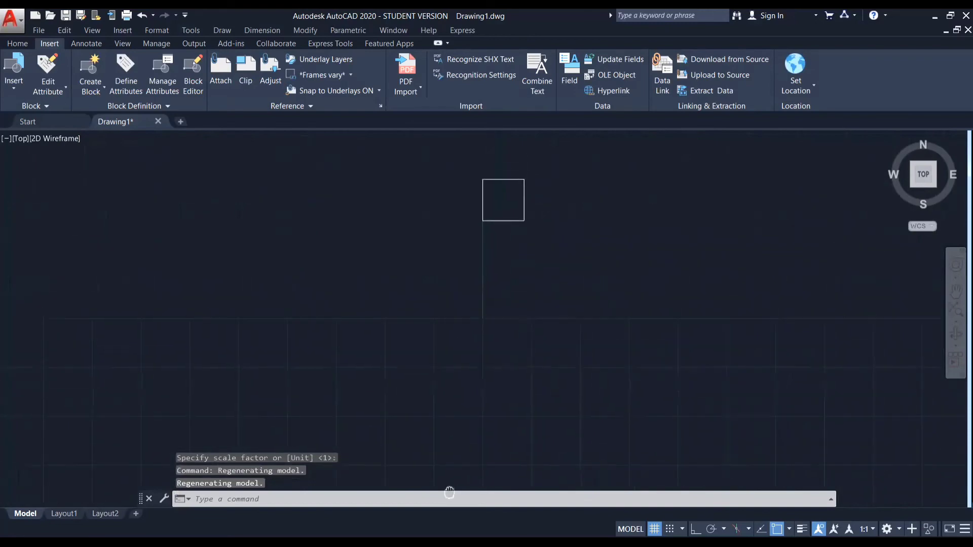
scroll(502, 190, up, 8)
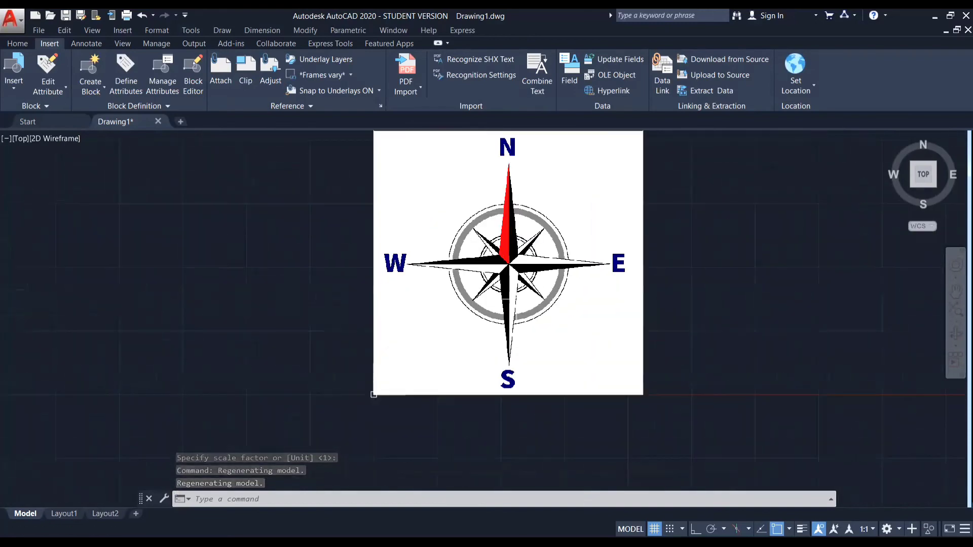
scroll(563, 269, up, 2)
scroll(580, 273, down, 2)
middle_drag(583, 269, 574, 303)
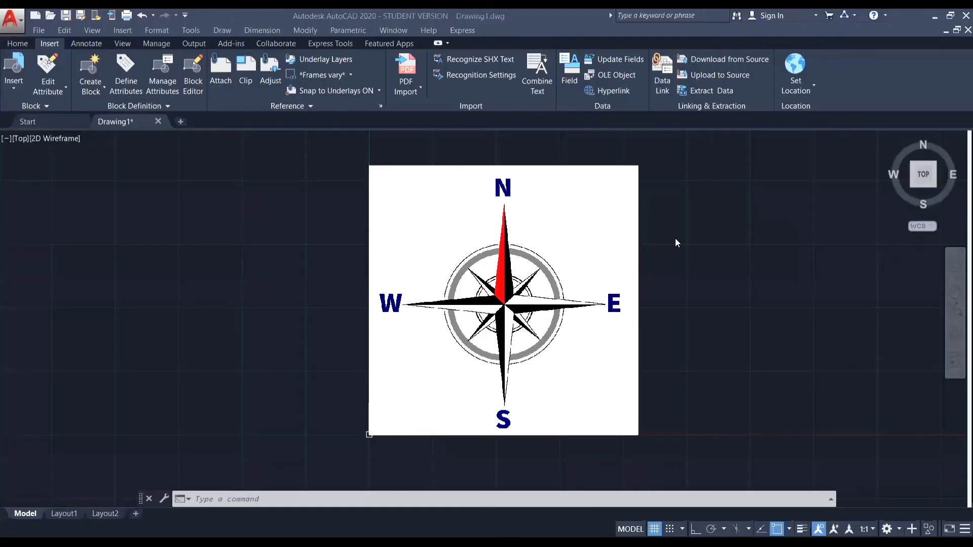
click(638, 221)
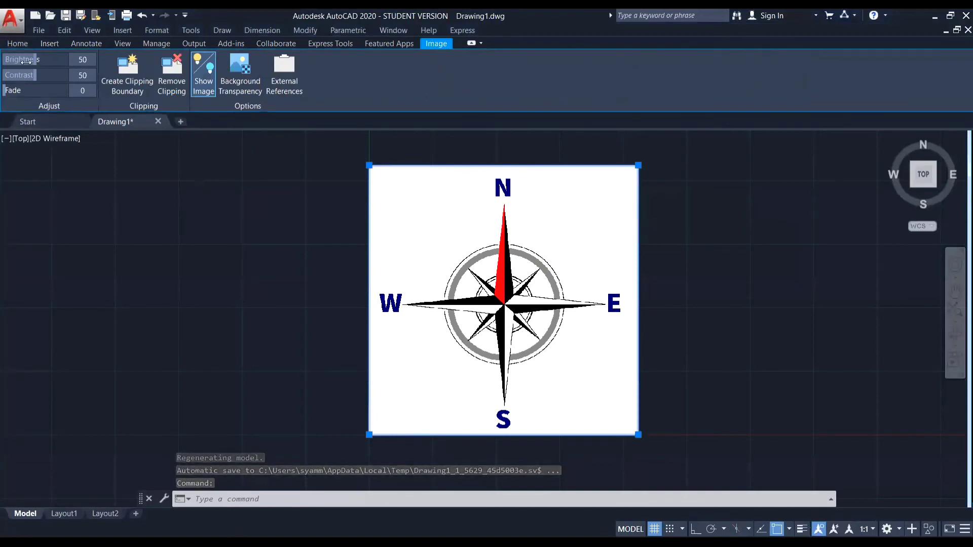
mouse_move(35, 59)
mouse_down()
mouse_move(19, 60)
mouse_move(41, 60)
mouse_up()
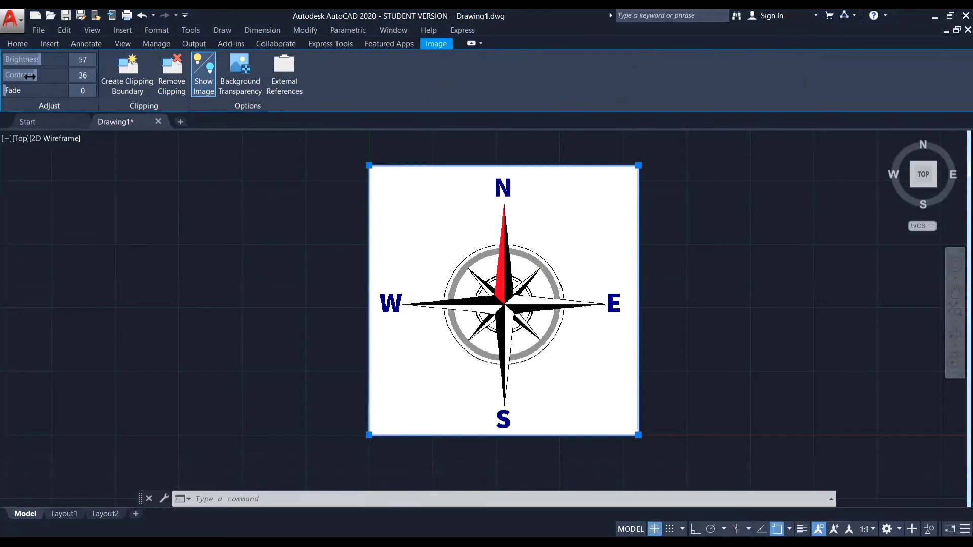
mouse_move(6, 92)
mouse_down()
mouse_move(47, 92)
mouse_move(23, 95)
mouse_up()
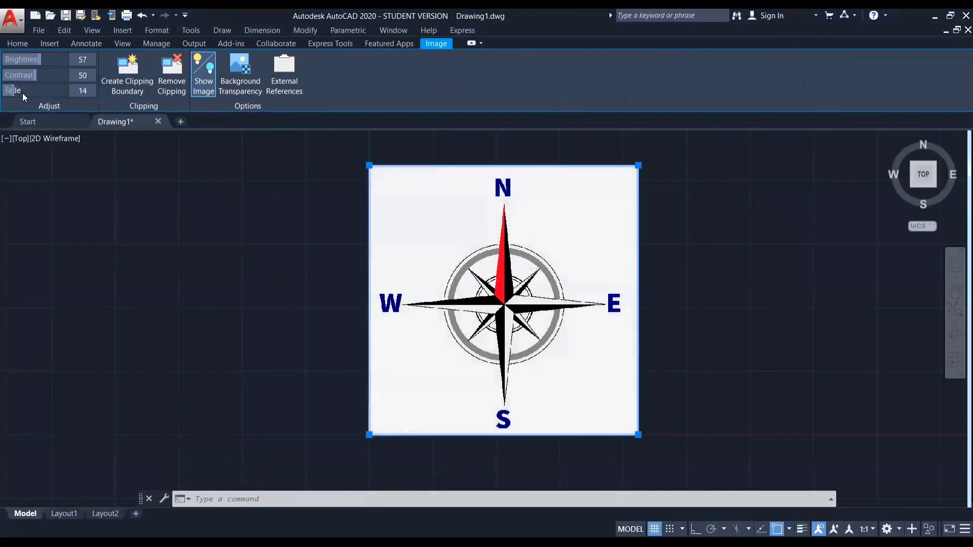
- Toggle the display of the compass image off and on again to demonstrate the Show Image option
click(198, 90)
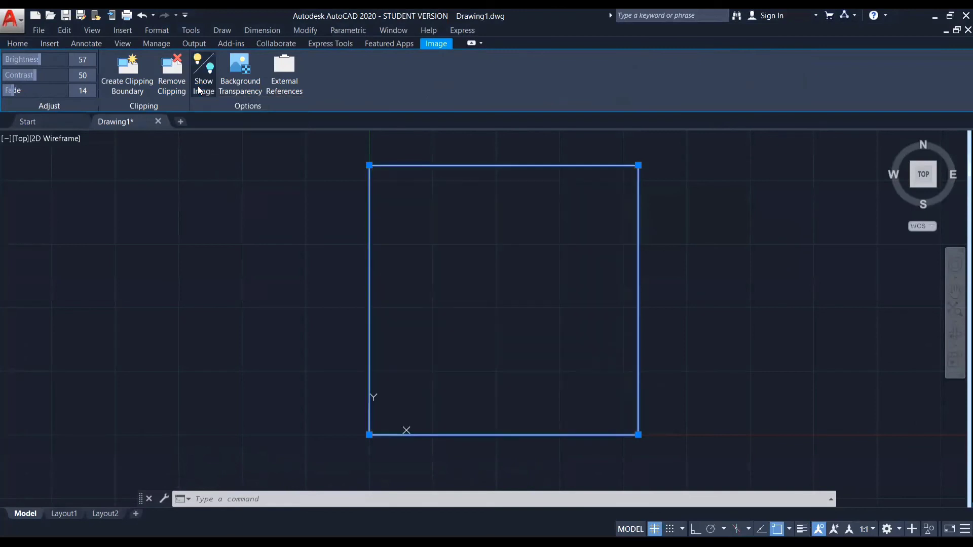
click(198, 91)
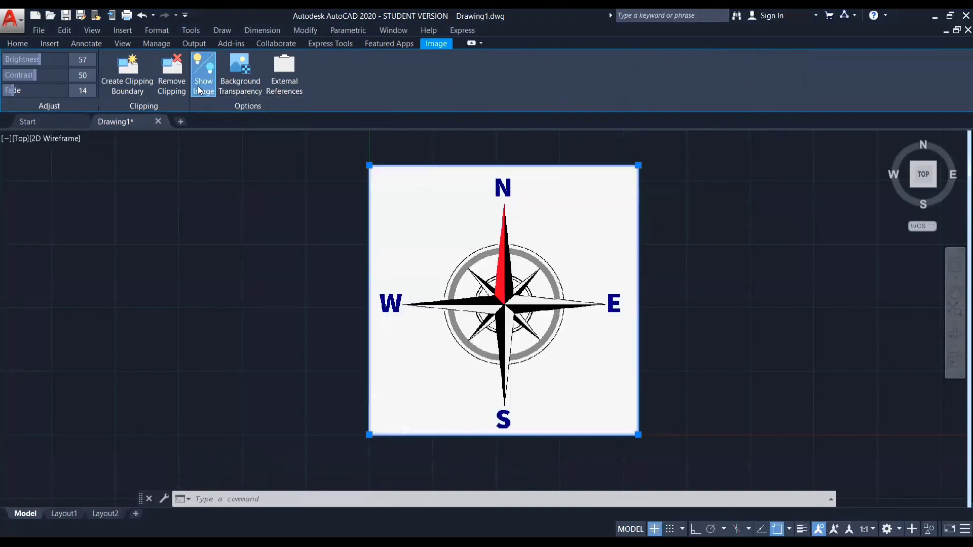
click(198, 90)
click(198, 90)
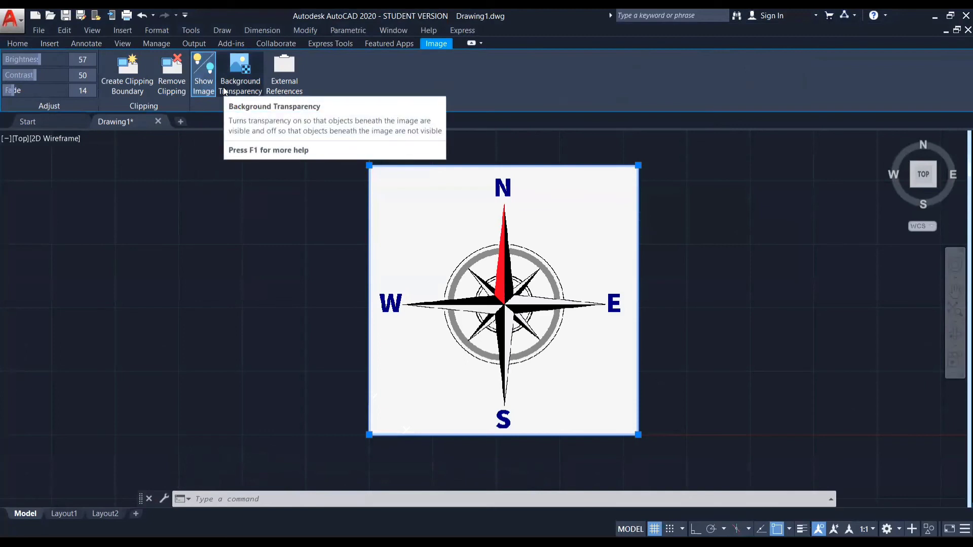
- Turn on background transparency for the compass image and clear the selection
click(248, 72)
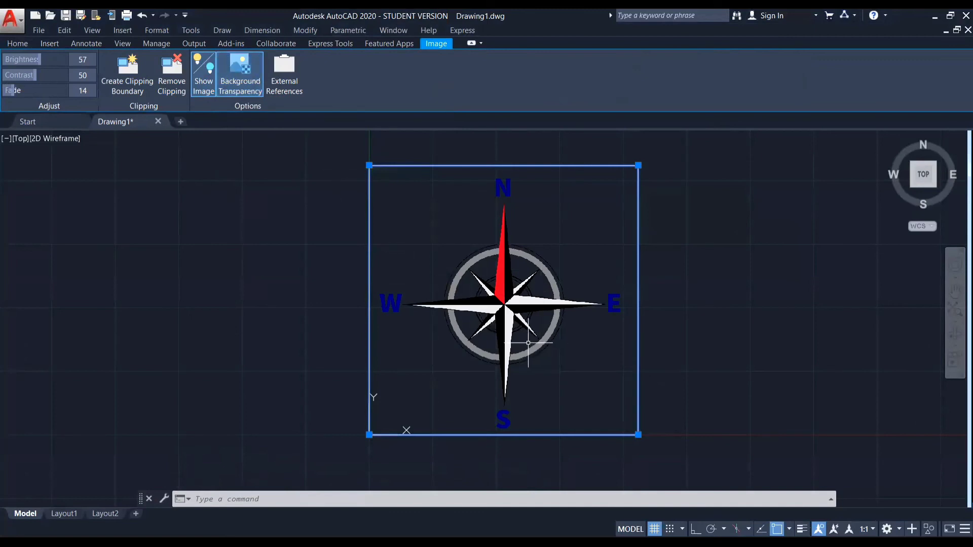
click(248, 75)
click(248, 75)
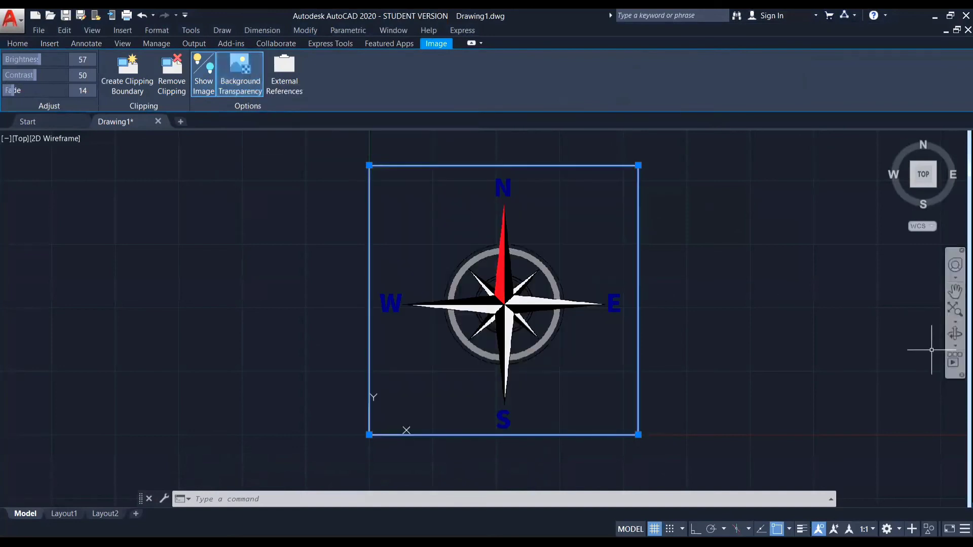
key(Escape)
key(Escape)
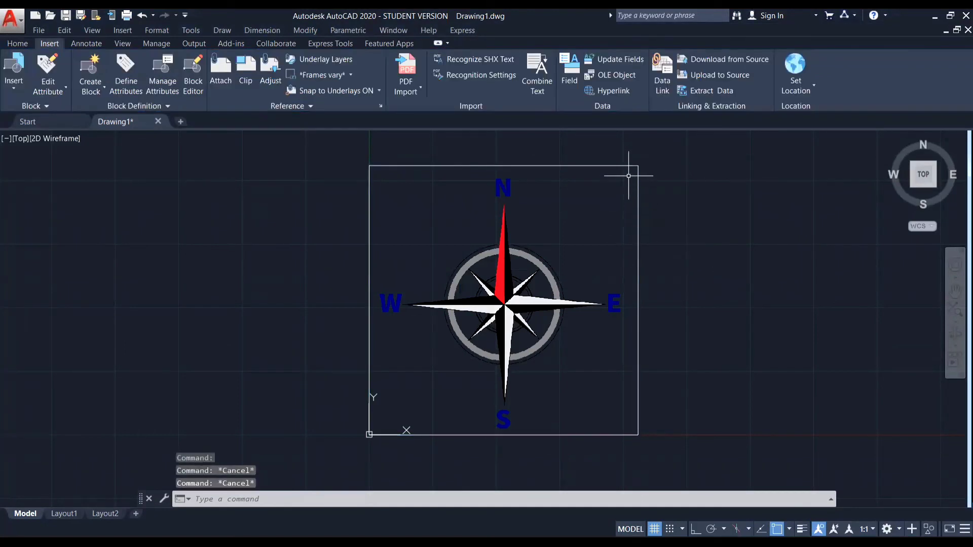
- Set the IMAGEFRAME variable to 1 for the compass image's border and clear the selection
click(637, 346)
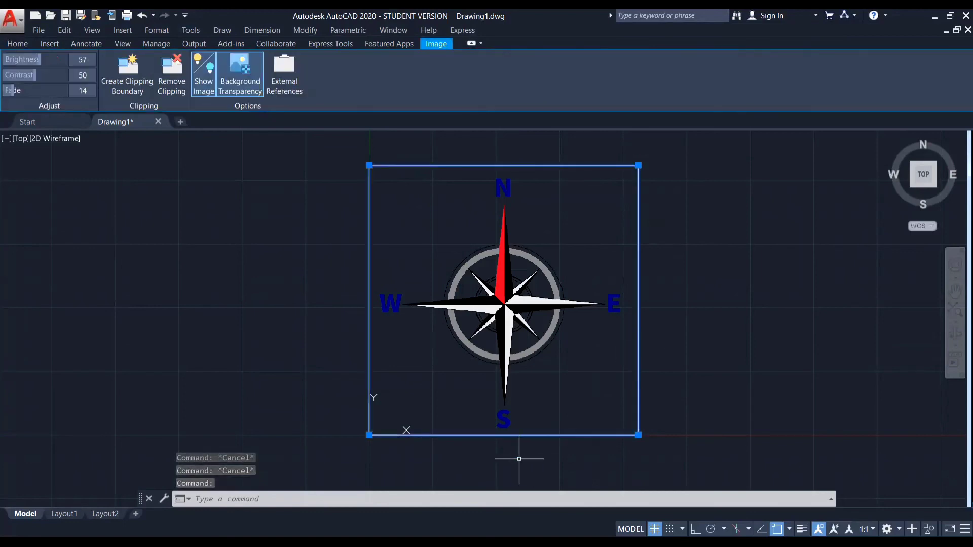
text(imagefra)
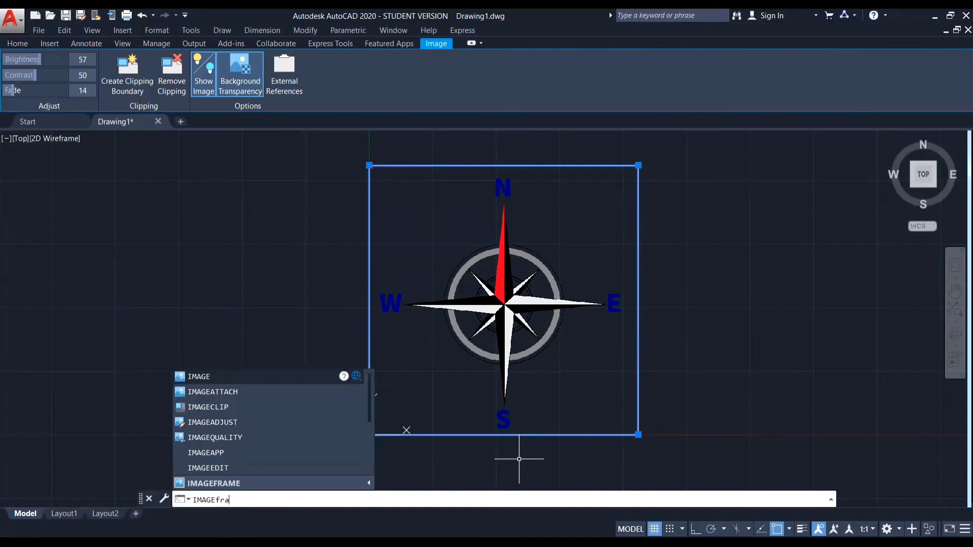
text(me)
key(Return)
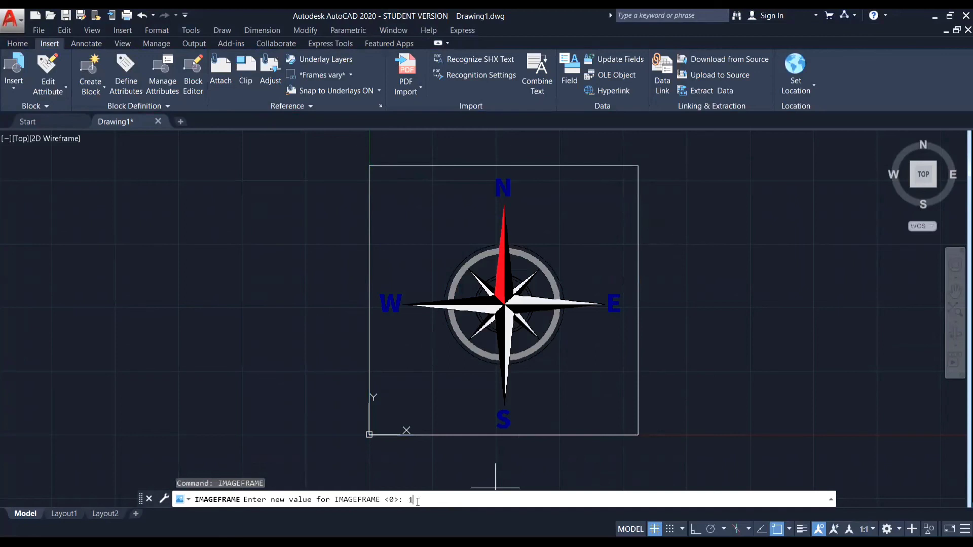
text(1)
key(Return)
click(664, 243)
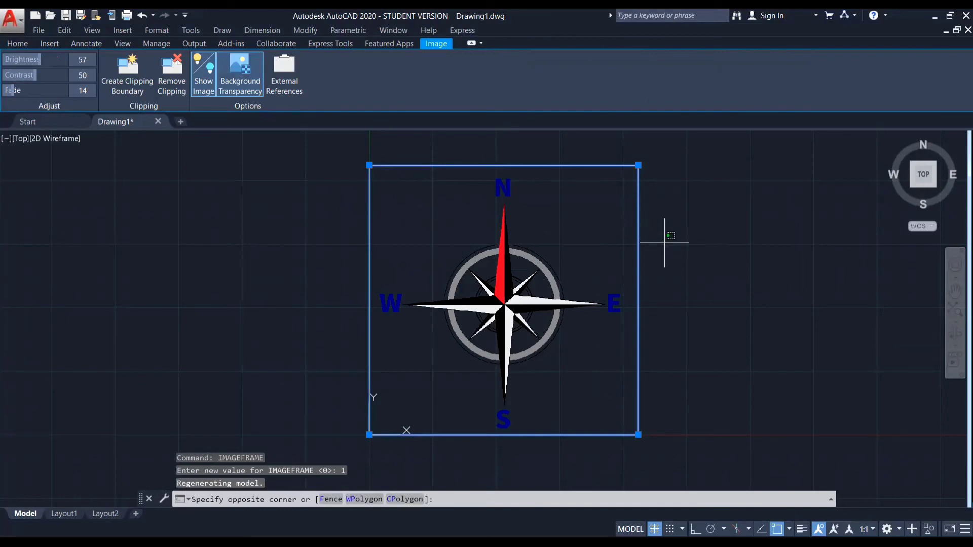
key(Escape)
key(Escape)
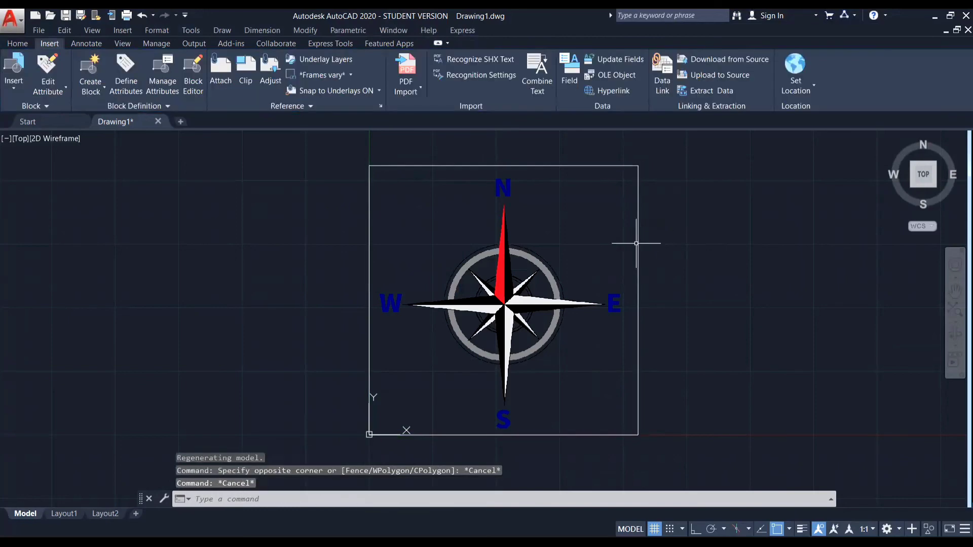
- Hide the border around the compass image by setting IMAGEFRAME to 0
click(637, 243)
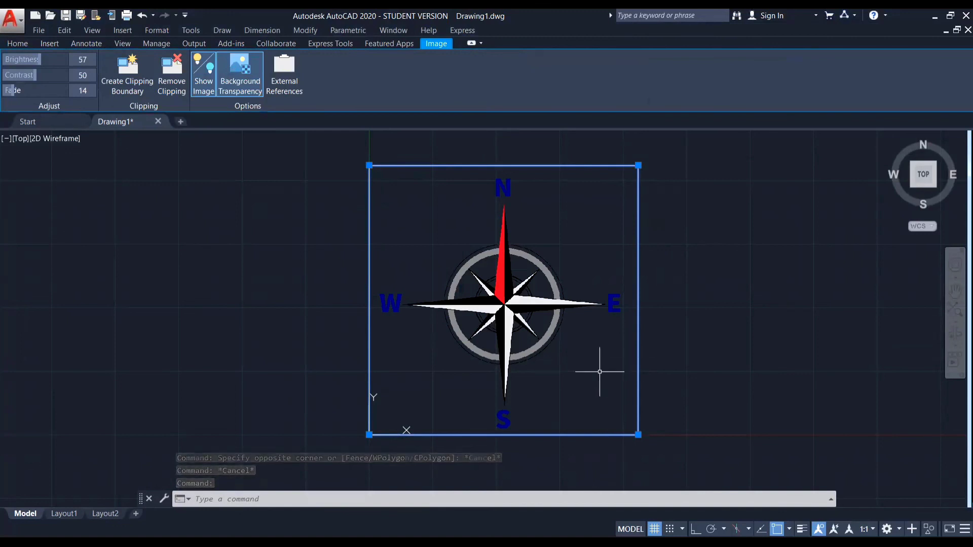
text(IMAg)
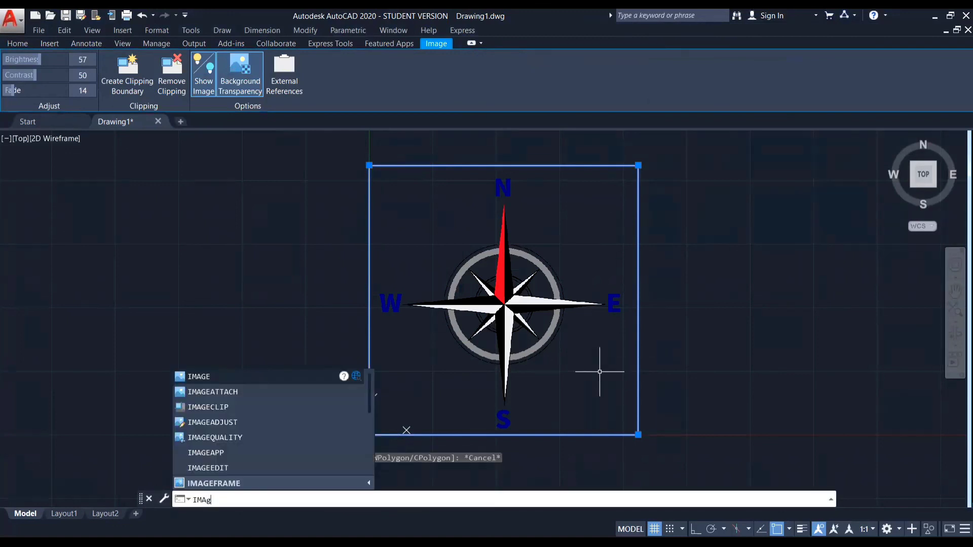
text(EFRAME)
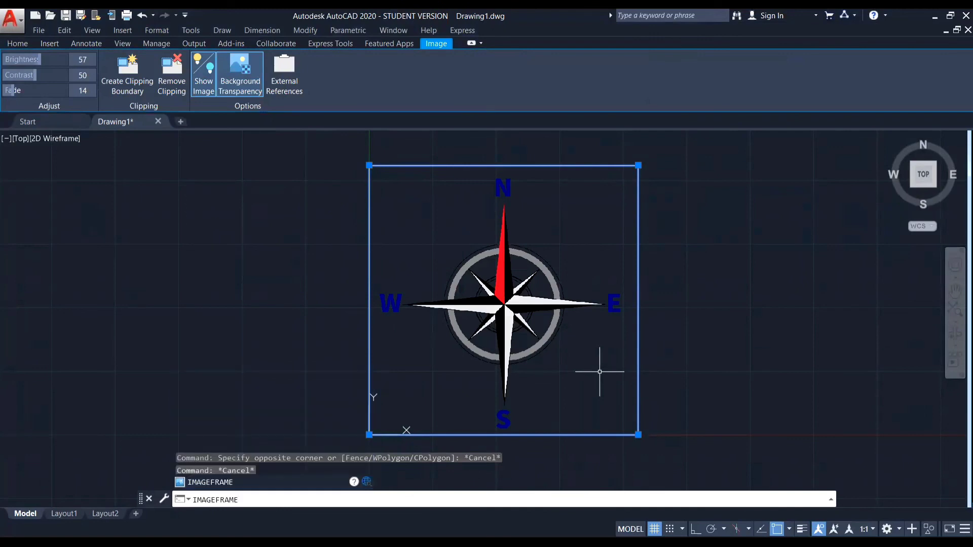
key(Return)
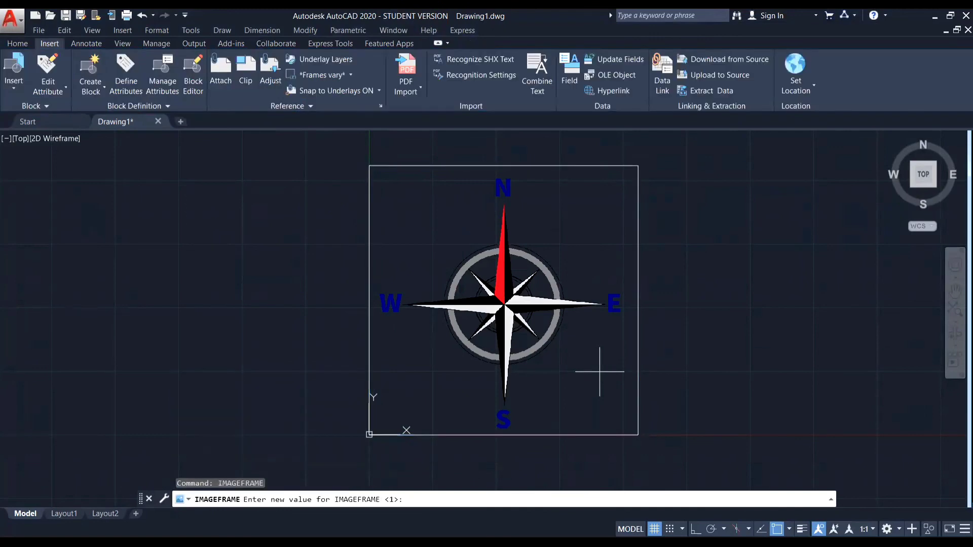
key(Return)
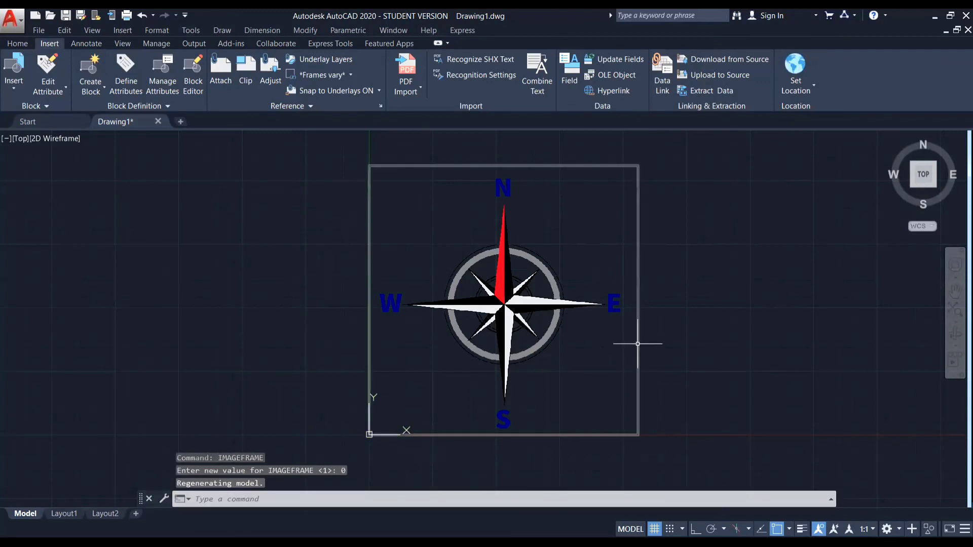
key(Escape)
key(Escape)
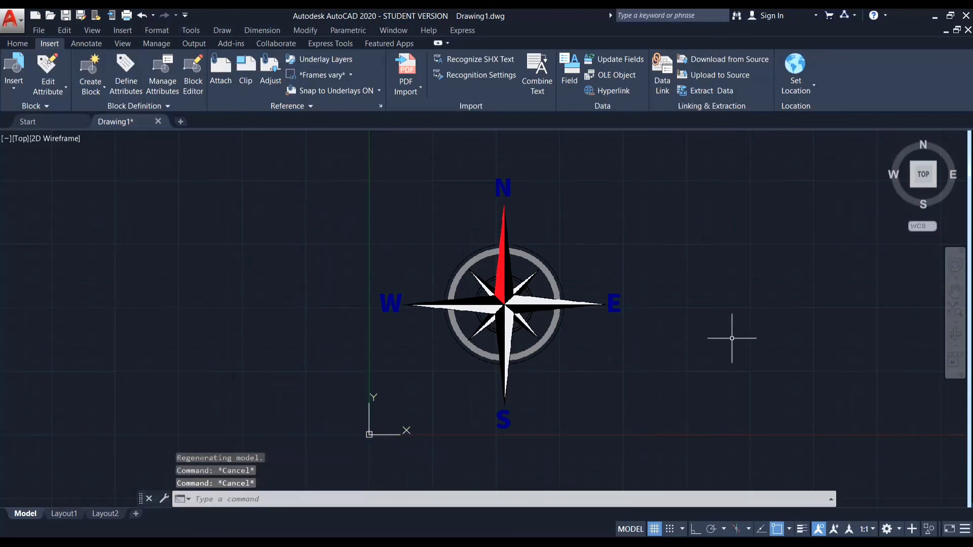